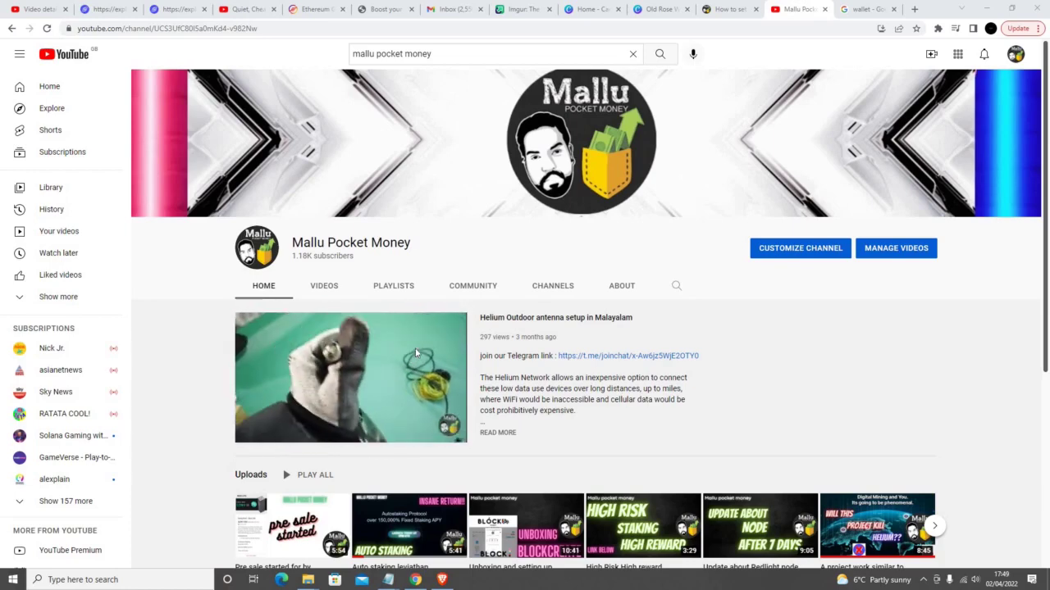
Step: Switch to the MetaMask setup article and select the part of its web address that follows mallupocketmoney.com
mouse_move(413, 348)
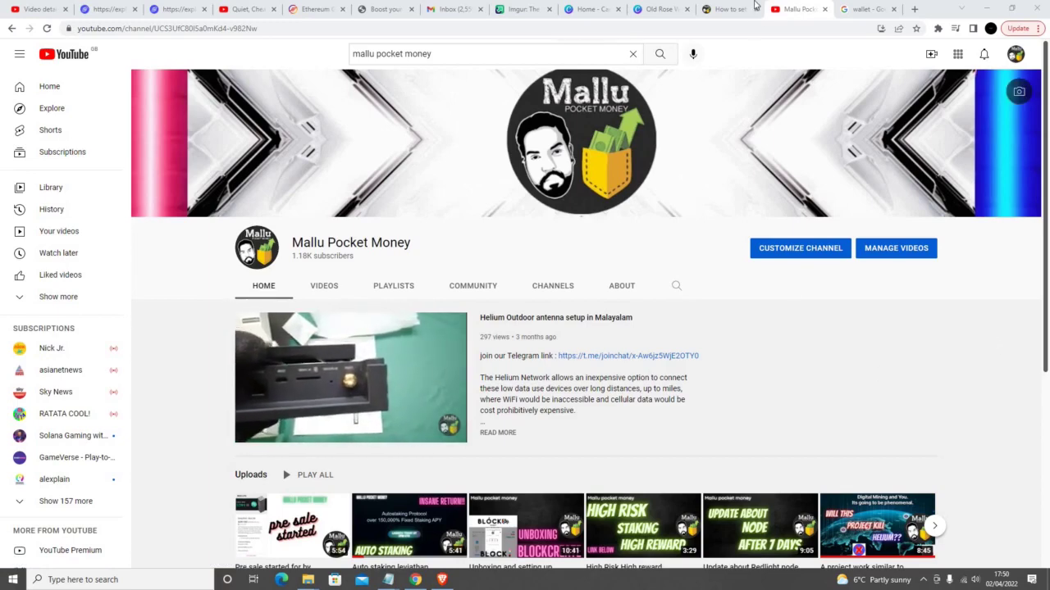
left_click(728, 9)
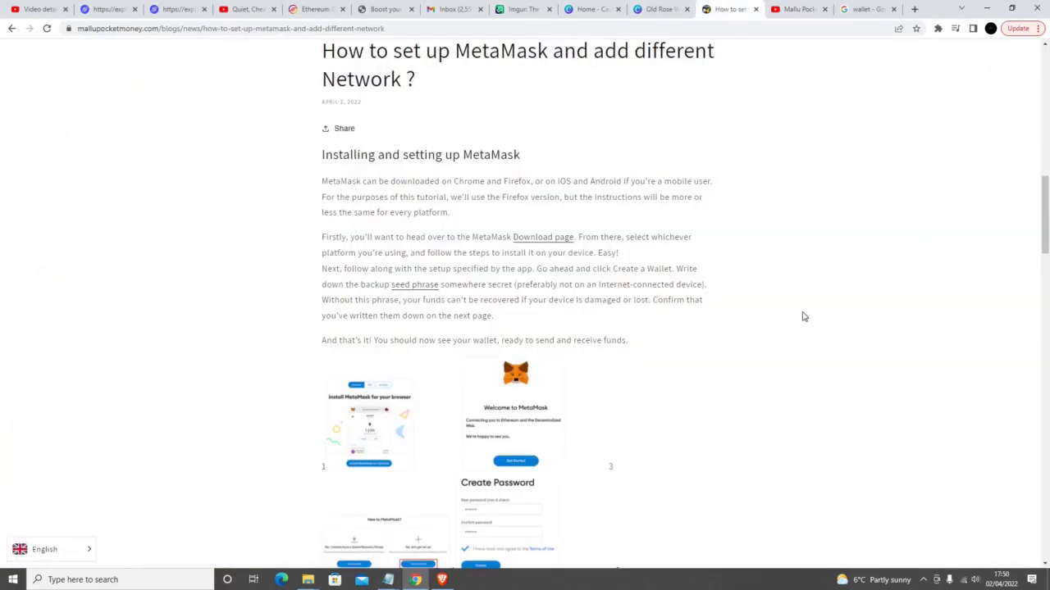
scroll(803, 317, "up", 10)
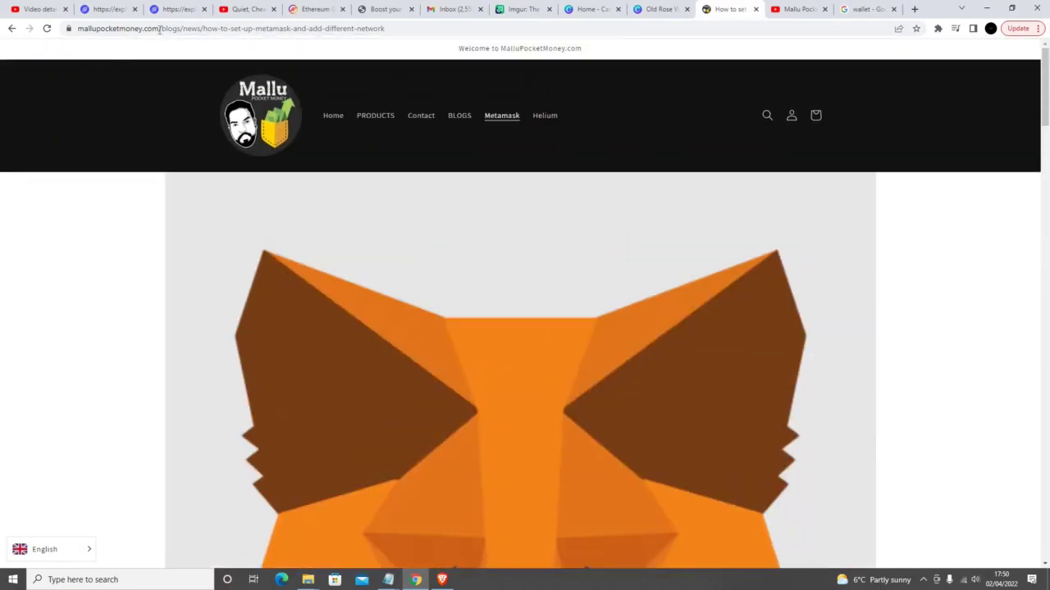
left_click(160, 30)
left_click_drag(160, 30, 396, 40)
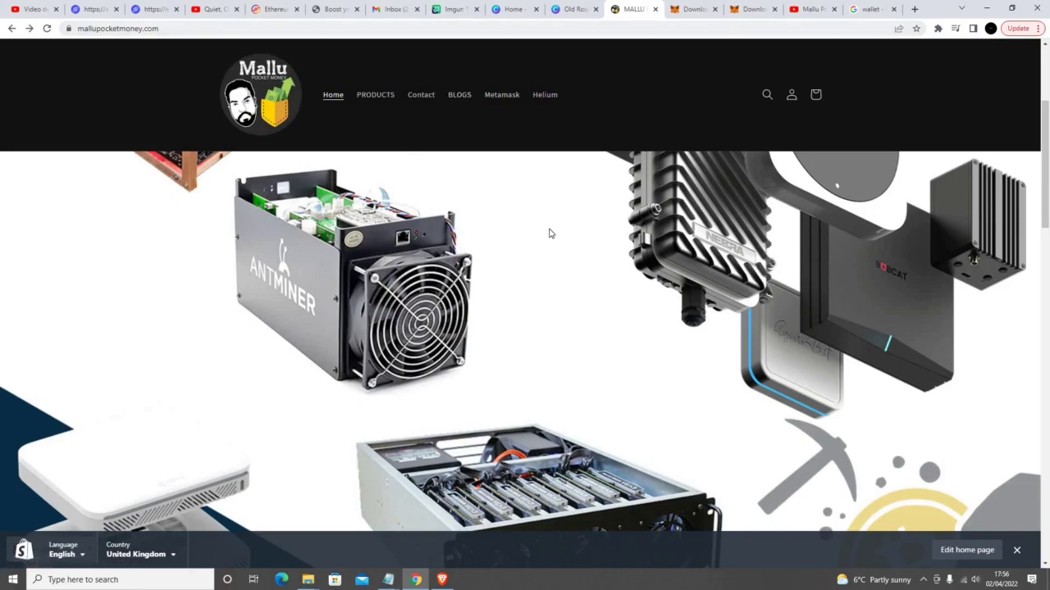
Step: Look over the mallupocketmoney.com home page, and view the Helium article down to its comment form
scroll(549, 234, "down", 5)
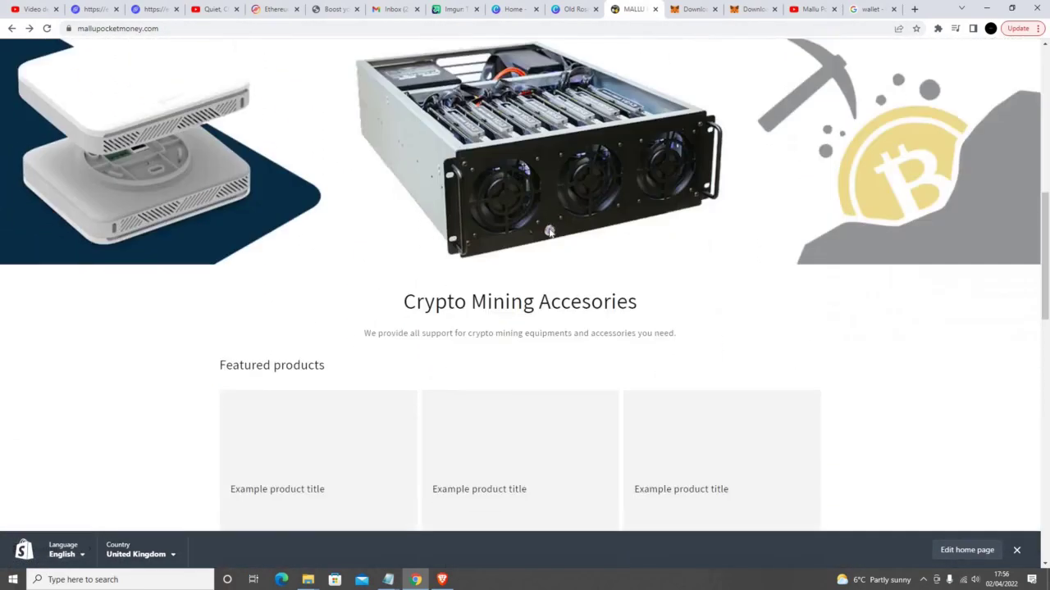
scroll(549, 233, "up", 5)
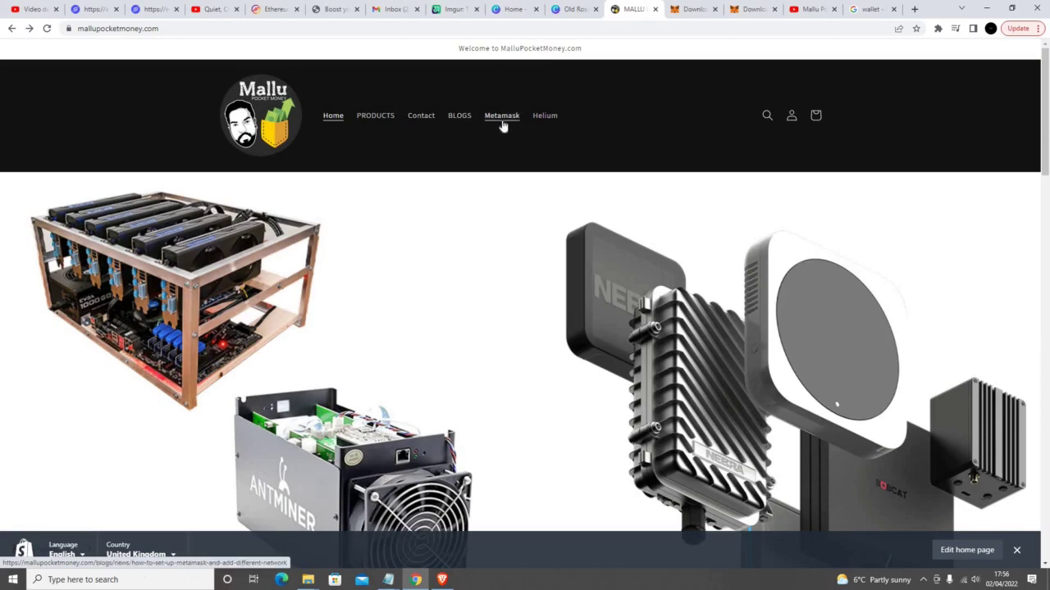
left_click(545, 115)
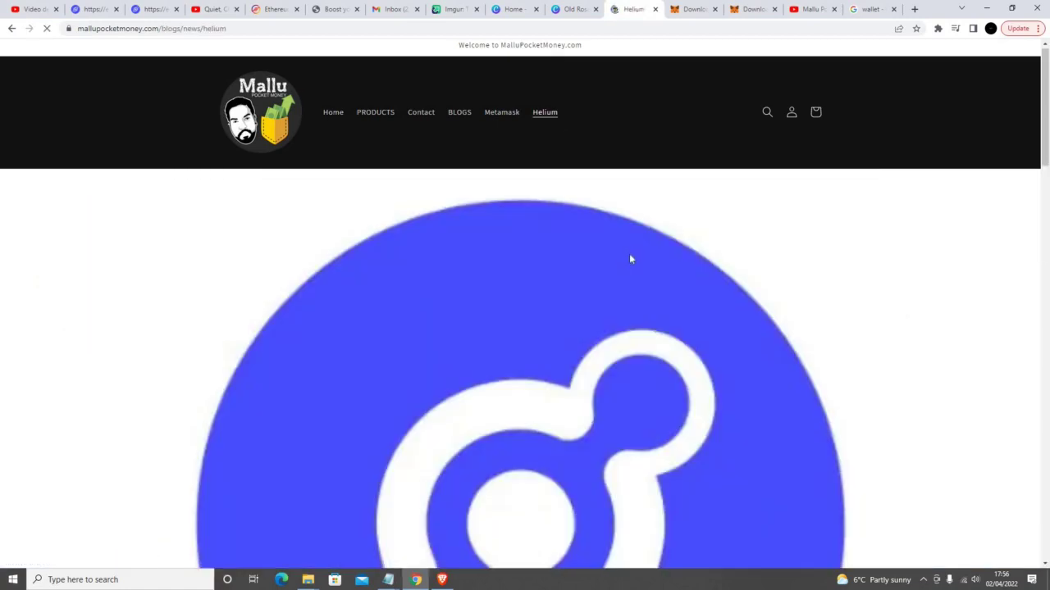
scroll(629, 253, "down", 15)
scroll(631, 254, "down", 6)
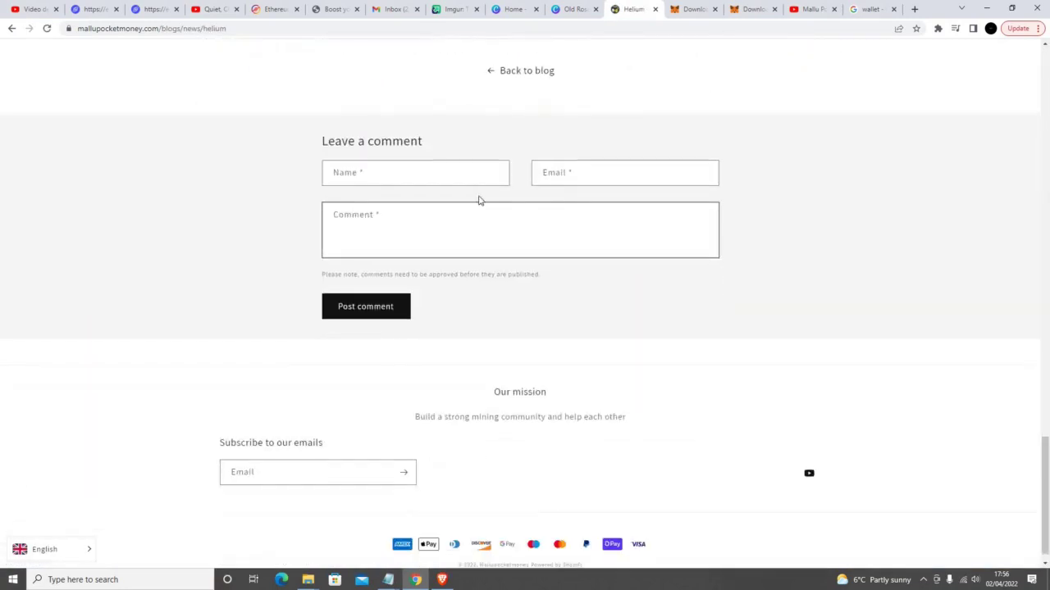
scroll(531, 214, "up", 2)
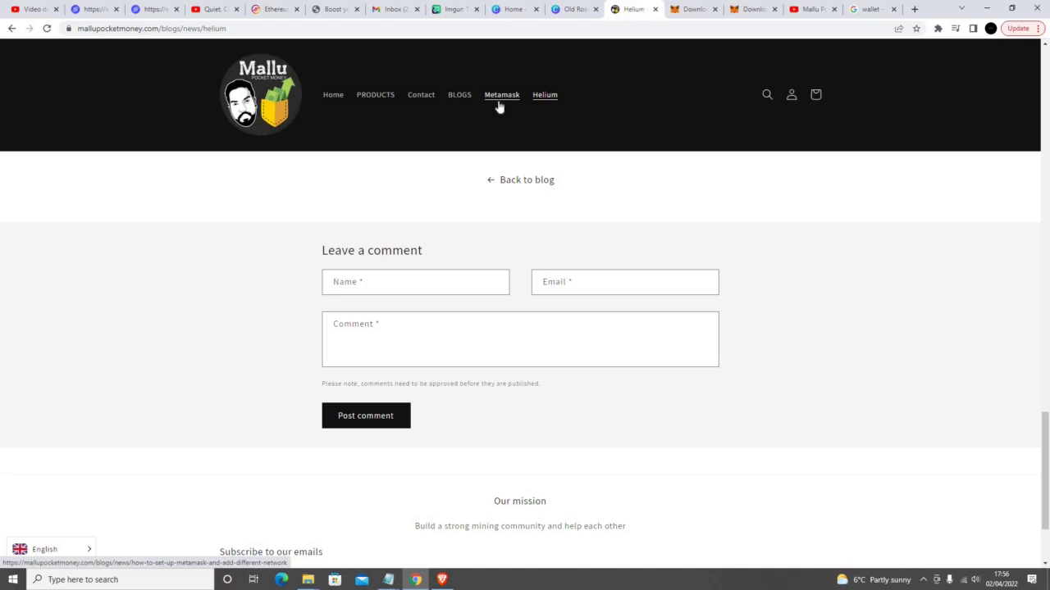
Step: Open the site's Metamask article and follow its link to the MetaMask Download page
left_click(499, 100)
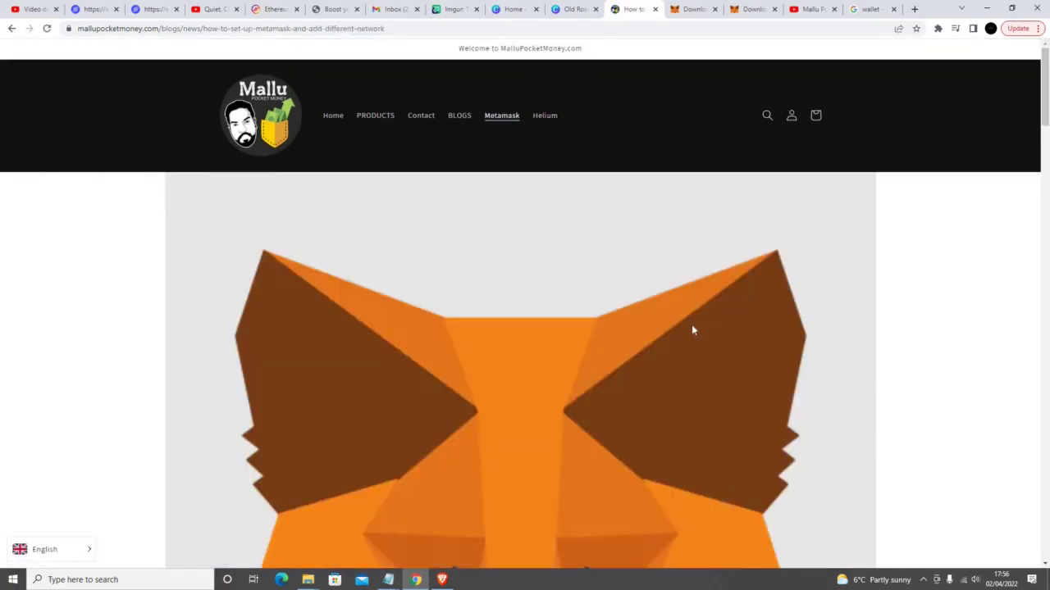
scroll(693, 330, "down", 8)
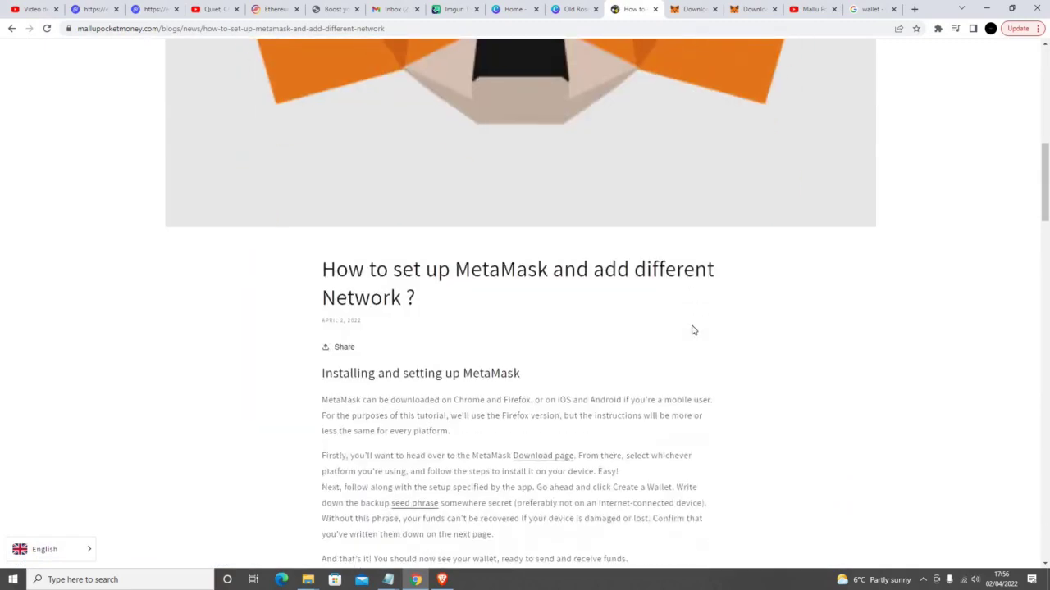
scroll(684, 328, "down", 2)
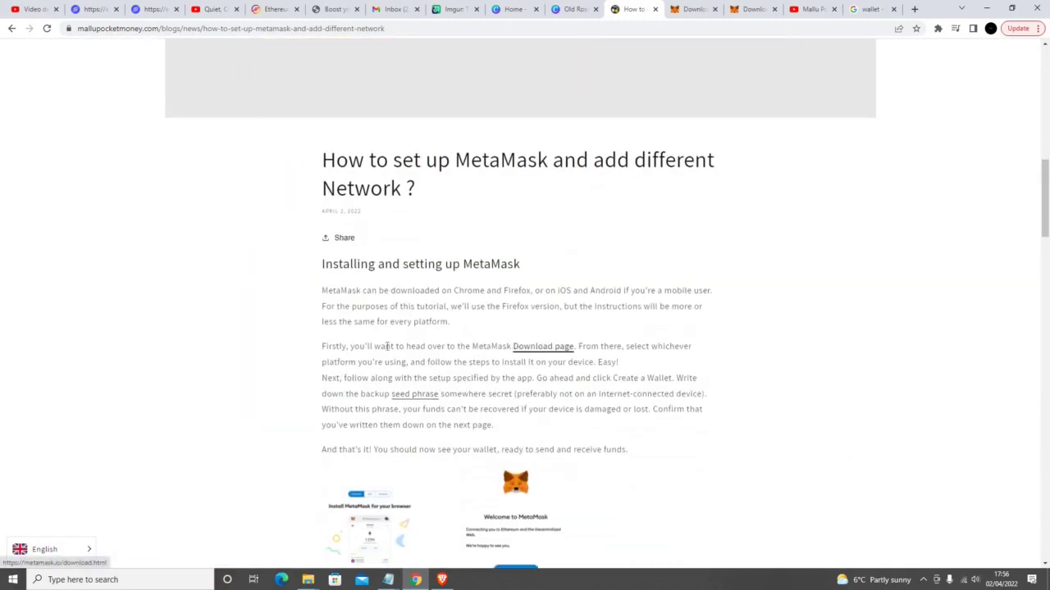
left_click(553, 348)
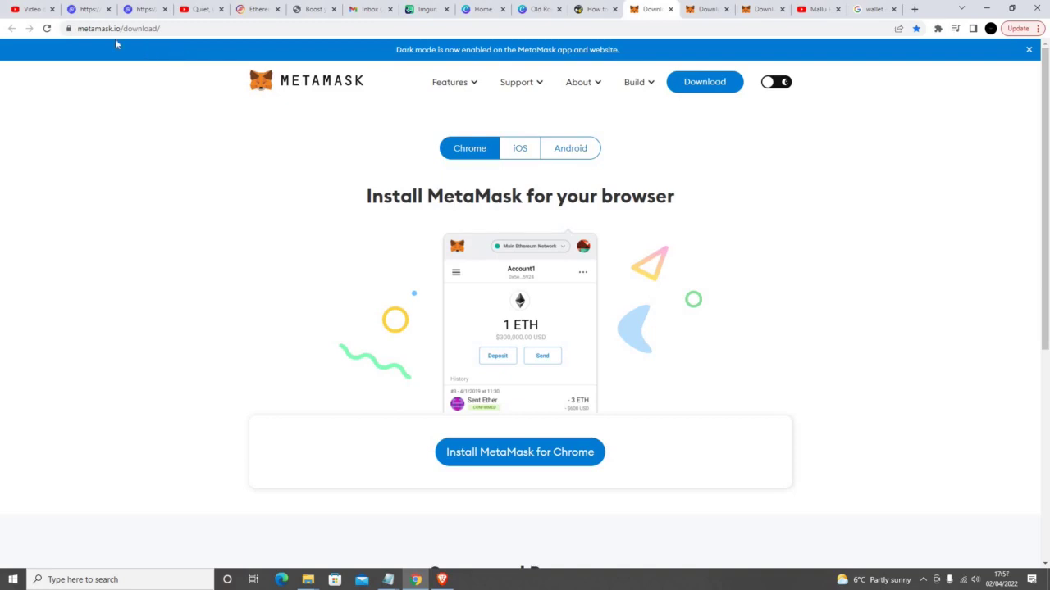
Step: Return to the MetaMask setup article and review its network connection sections down to the comment form
left_click(595, 9)
scroll(380, 161, "up", 4)
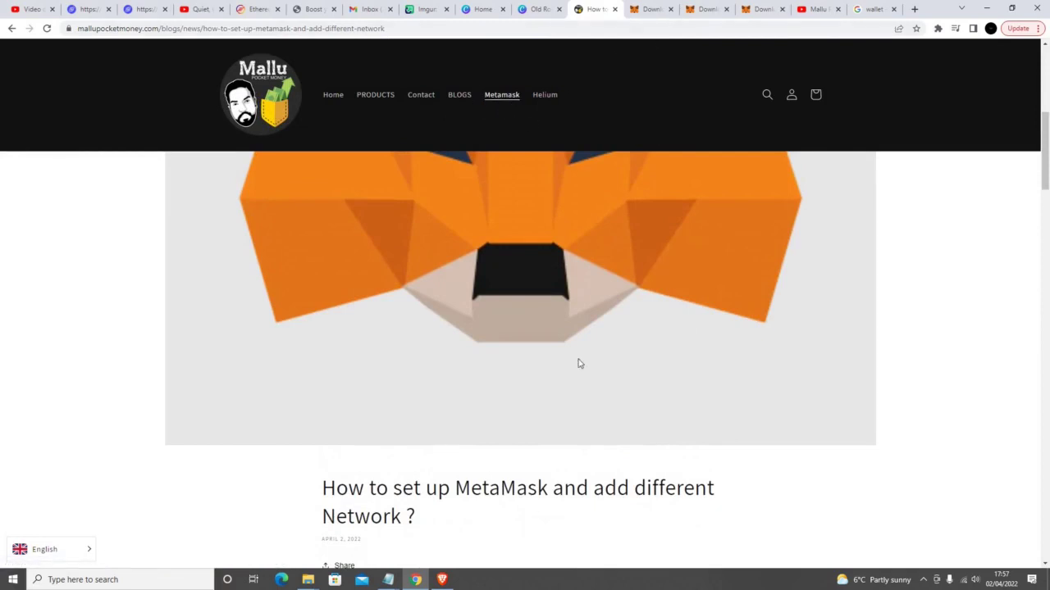
scroll(550, 414, "down", 3)
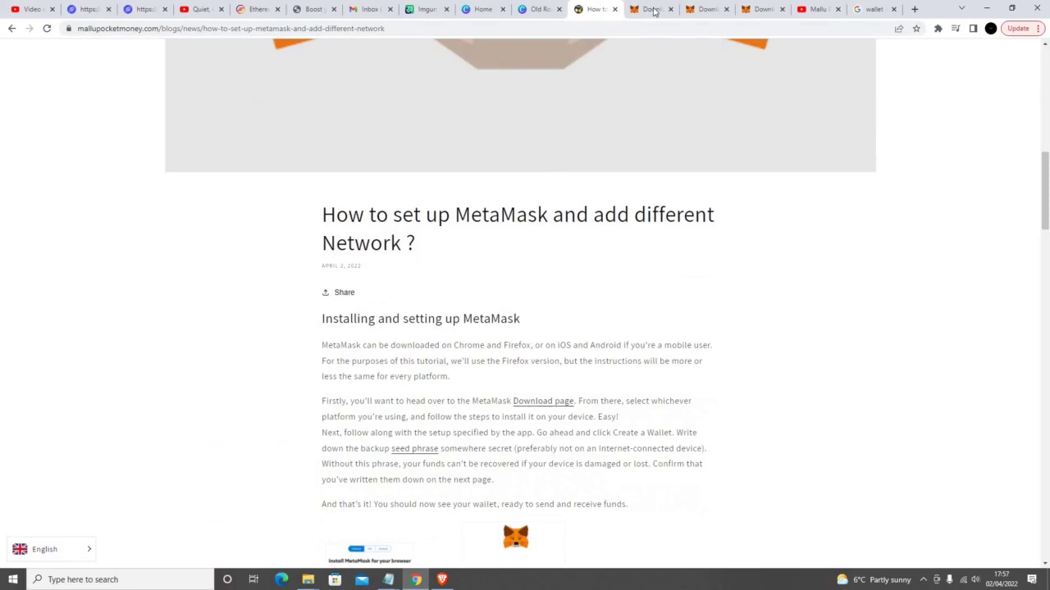
left_click(653, 9)
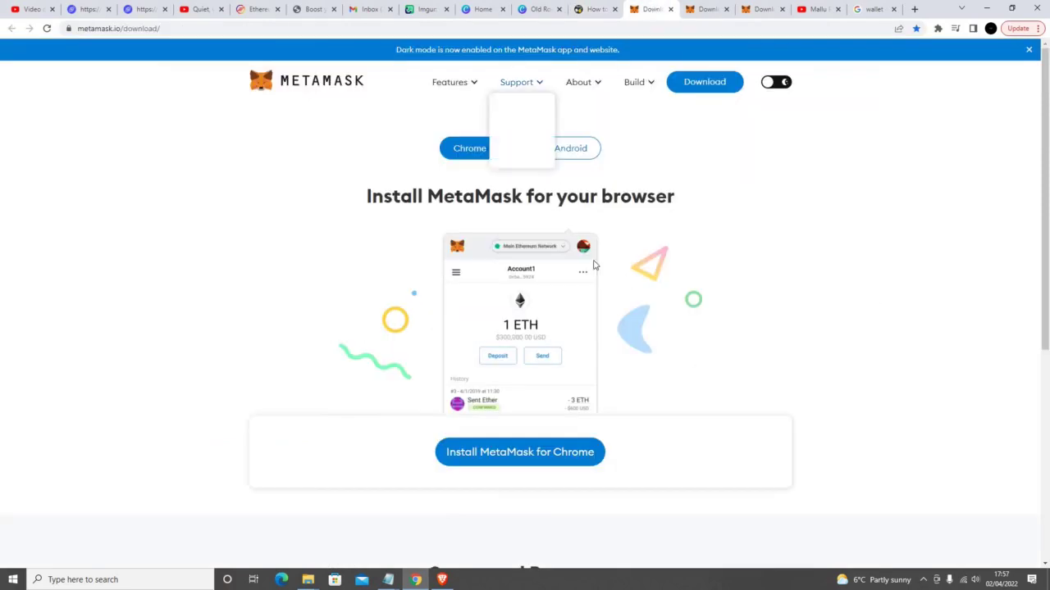
left_click(593, 9)
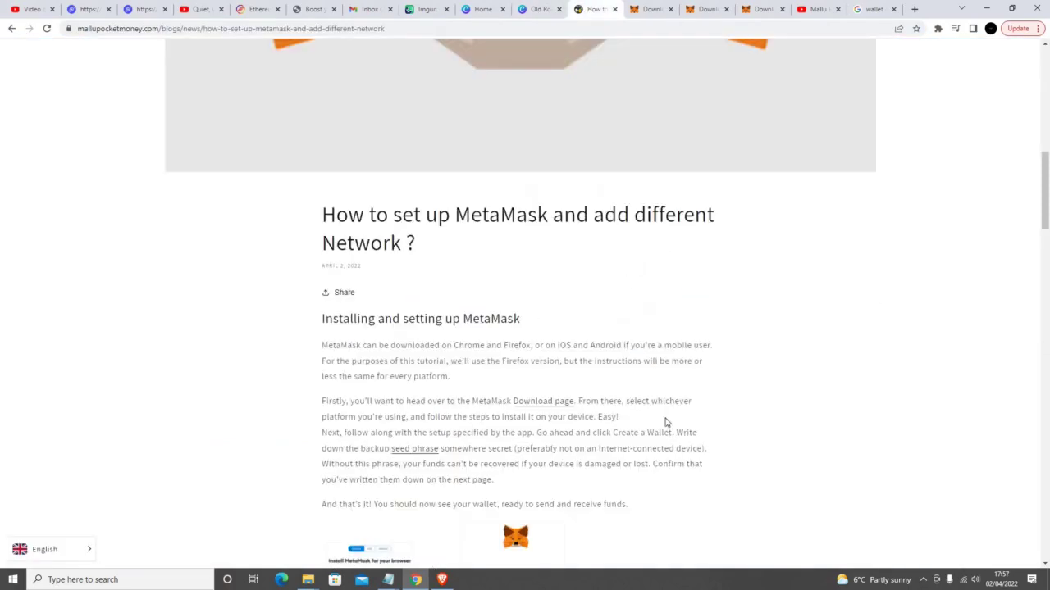
scroll(666, 418, "down", 7)
scroll(666, 414, "down", 15)
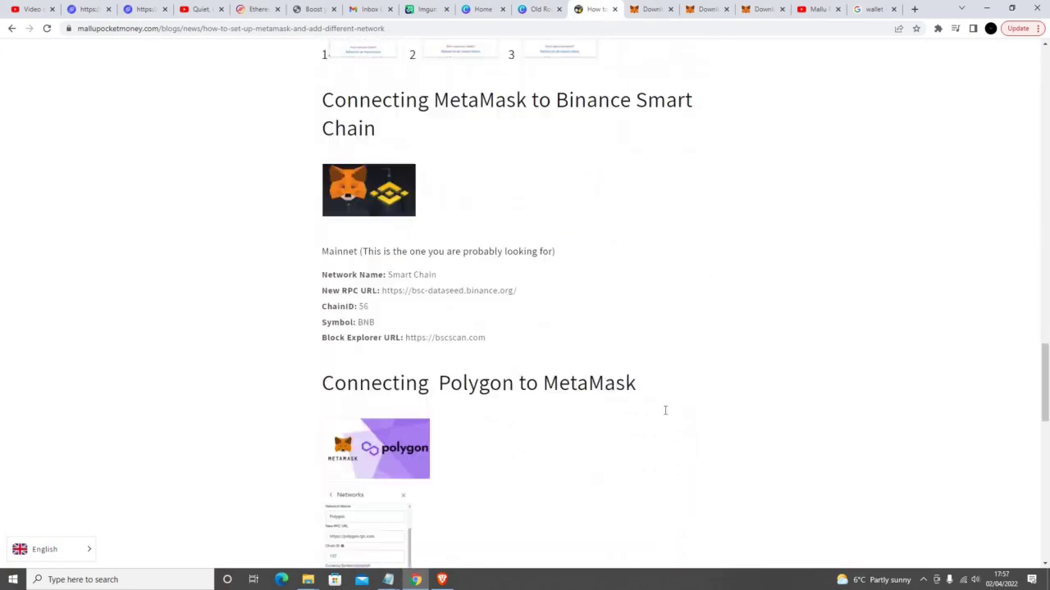
scroll(657, 413, "up", 1)
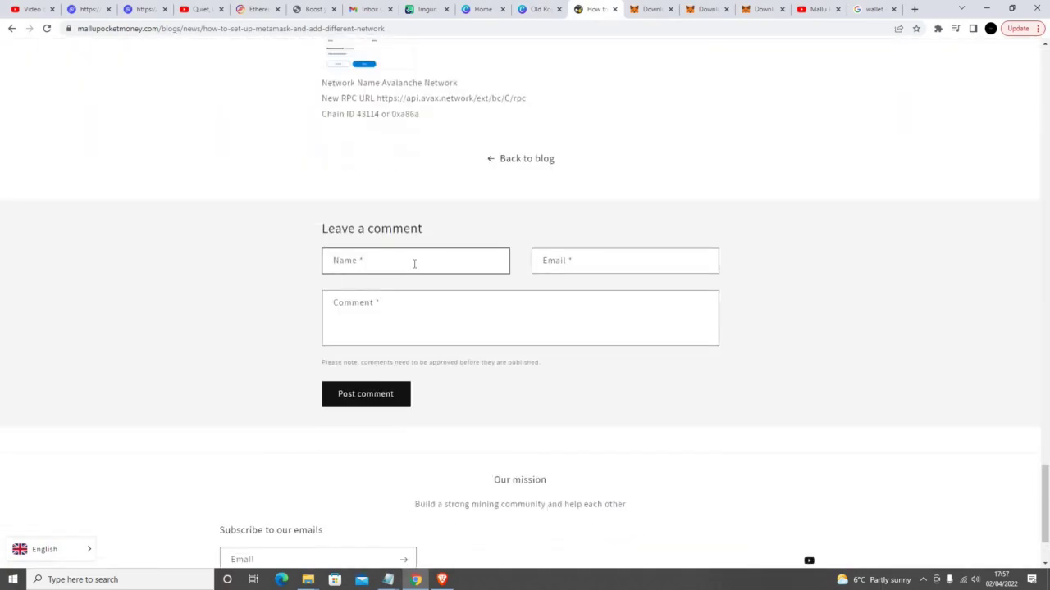
left_click(438, 322)
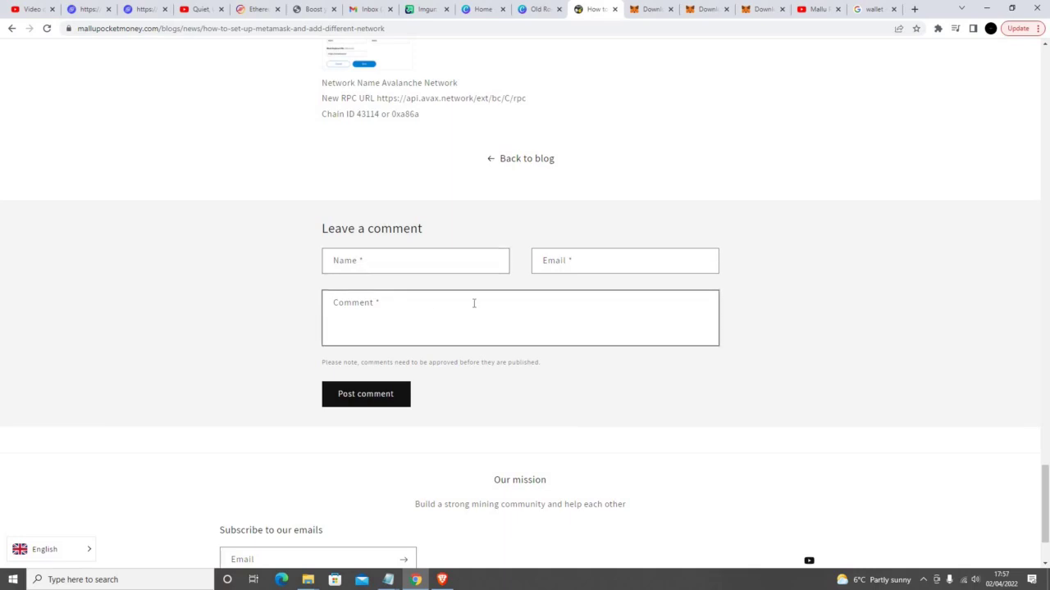
Step: From the MetaMask download page, choose Chrome among the supported browsers and add the MetaMask extension to Chrome
left_click(649, 11)
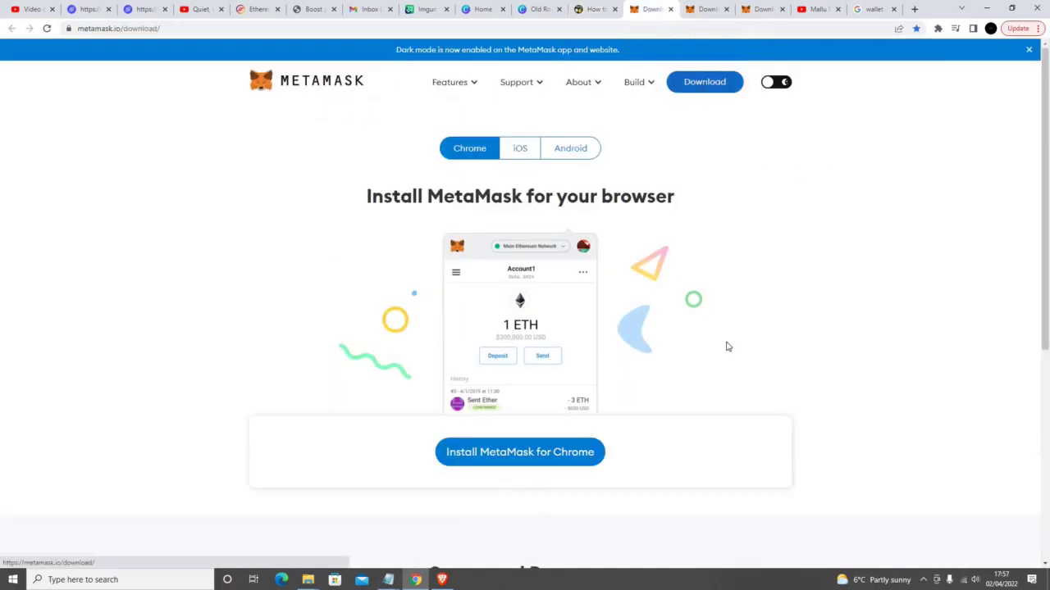
scroll(713, 344, "down", 3)
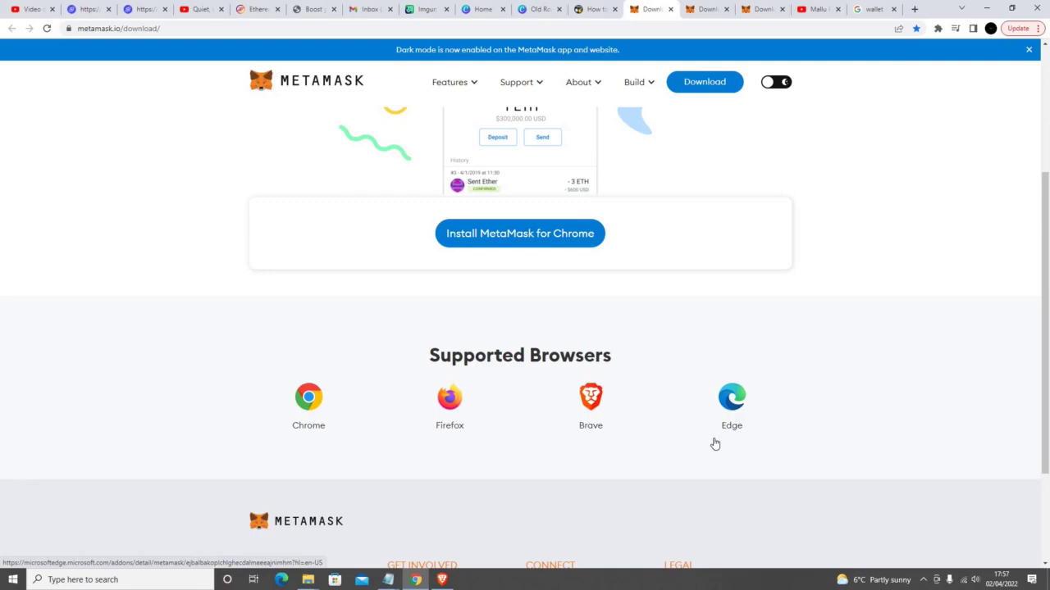
left_click(319, 428)
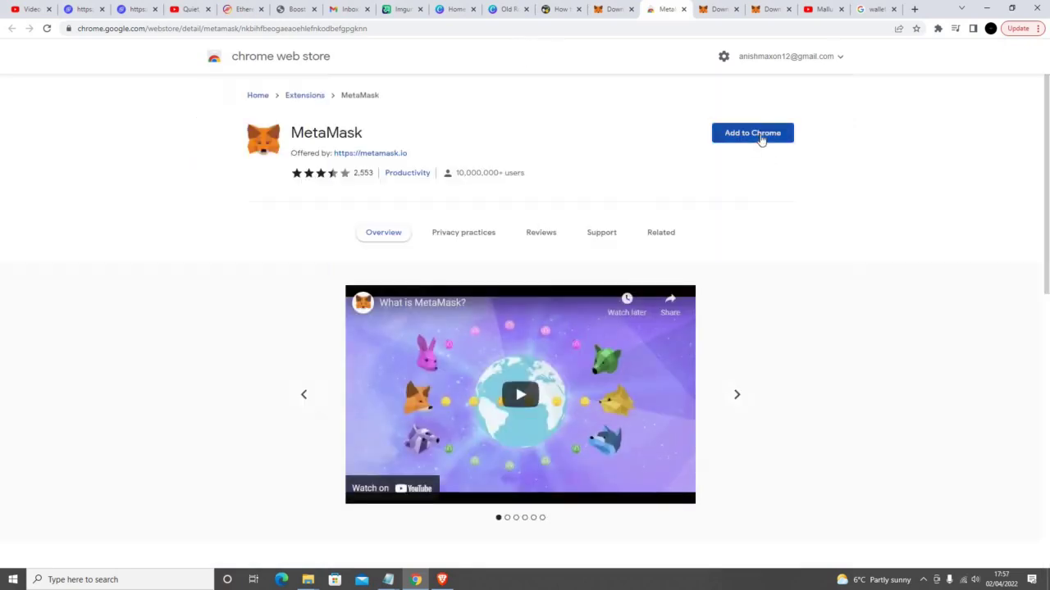
left_click(761, 140)
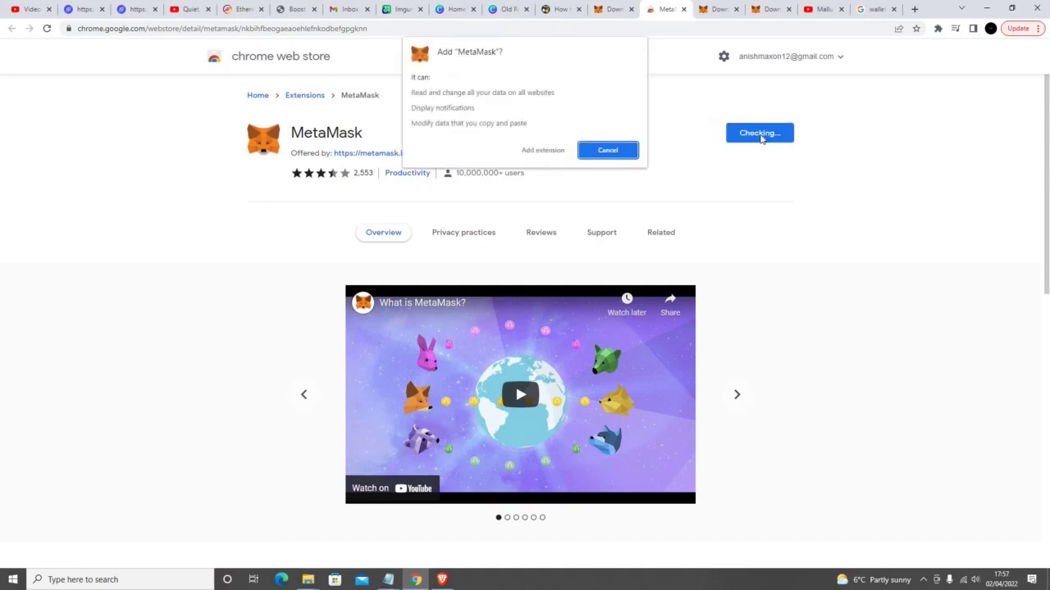
left_click(550, 156)
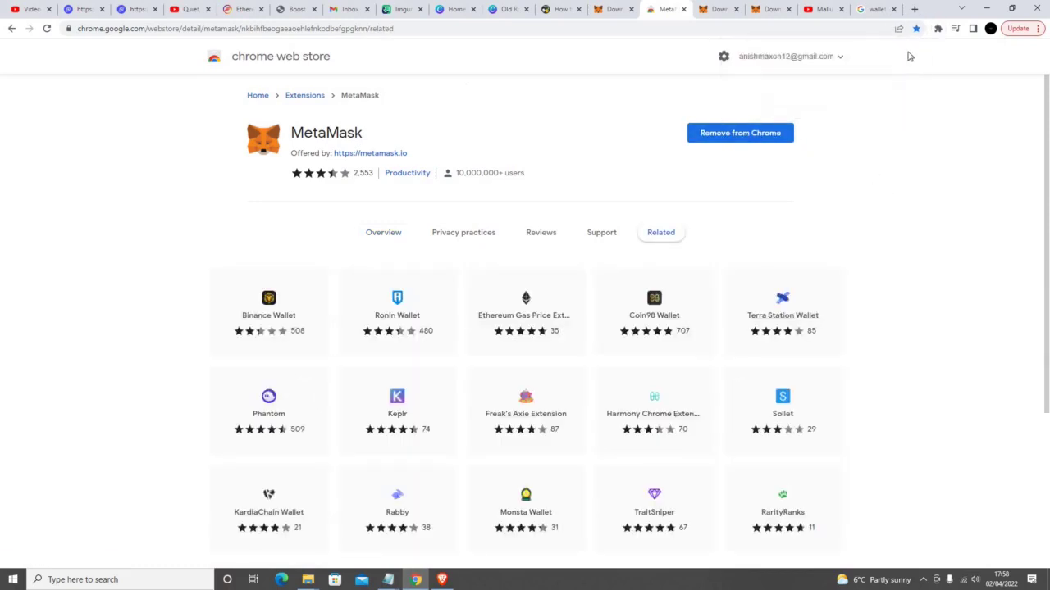
Step: Open the installed MetaMask extension and get started with the wallet setup
left_click(938, 30)
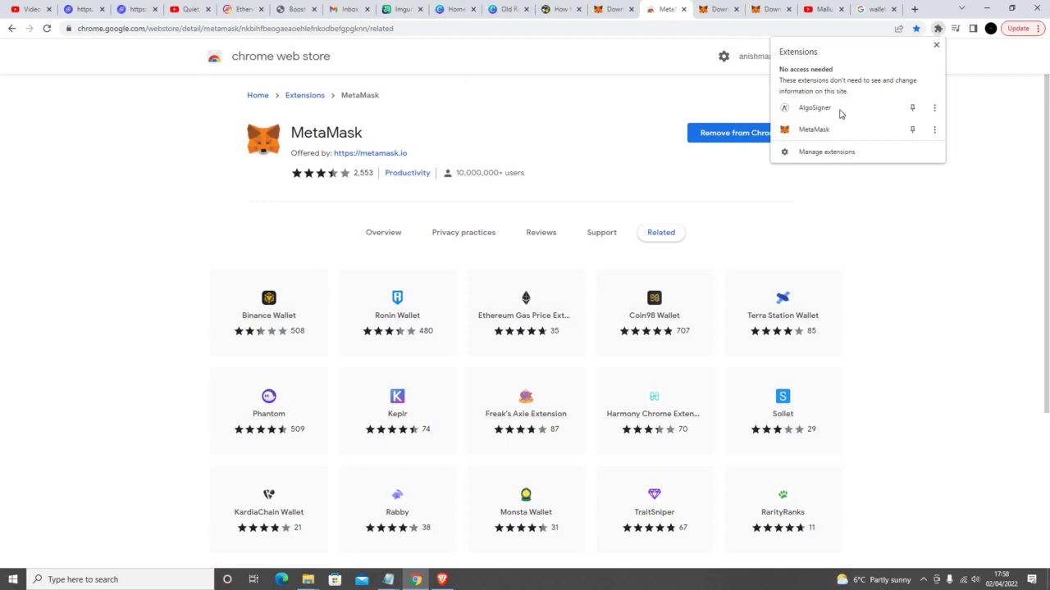
left_click(831, 134)
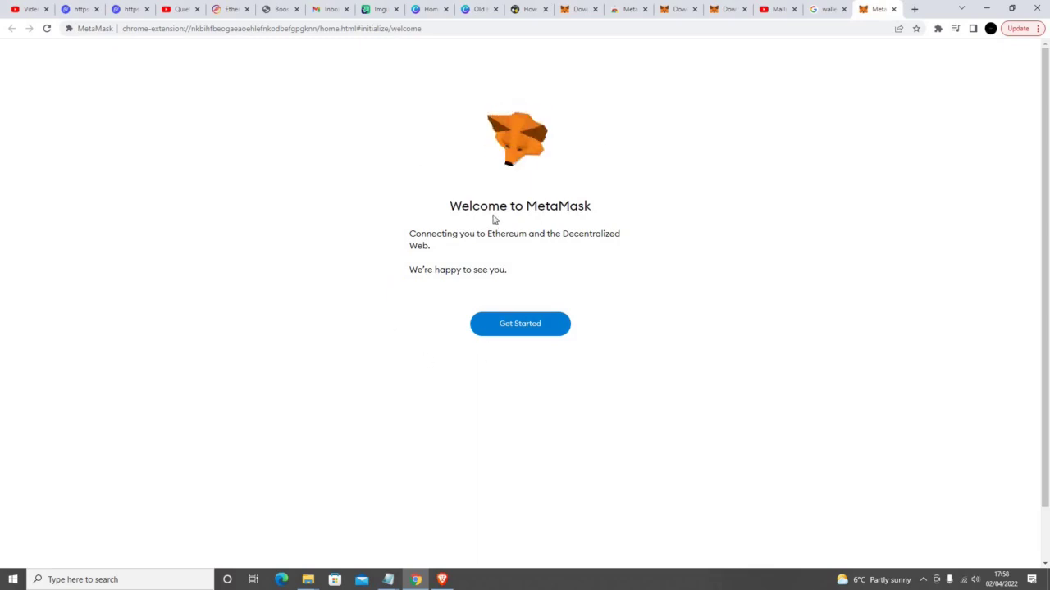
left_click(550, 332)
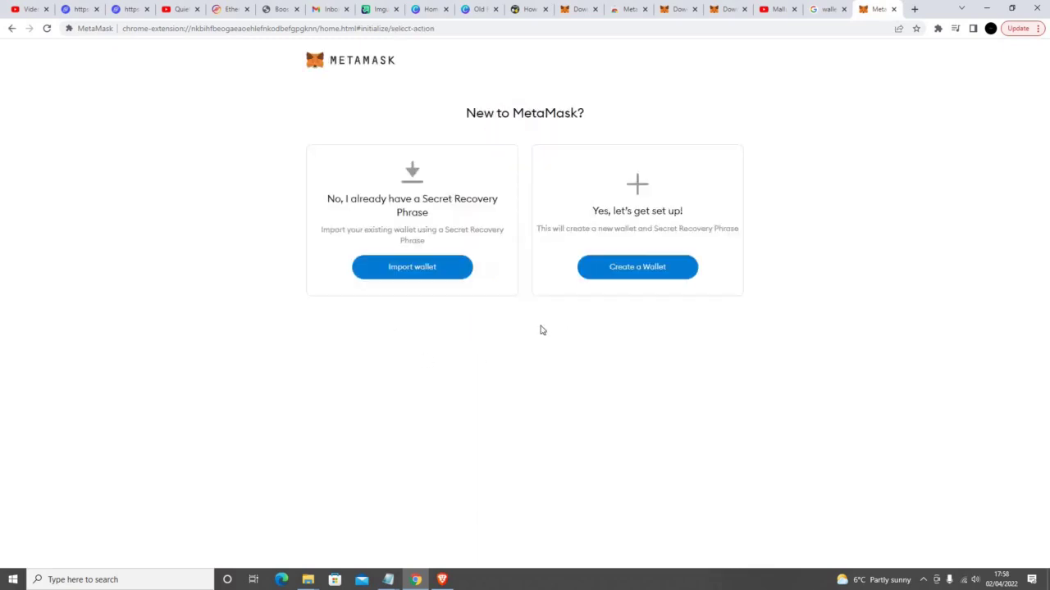
left_click(426, 270)
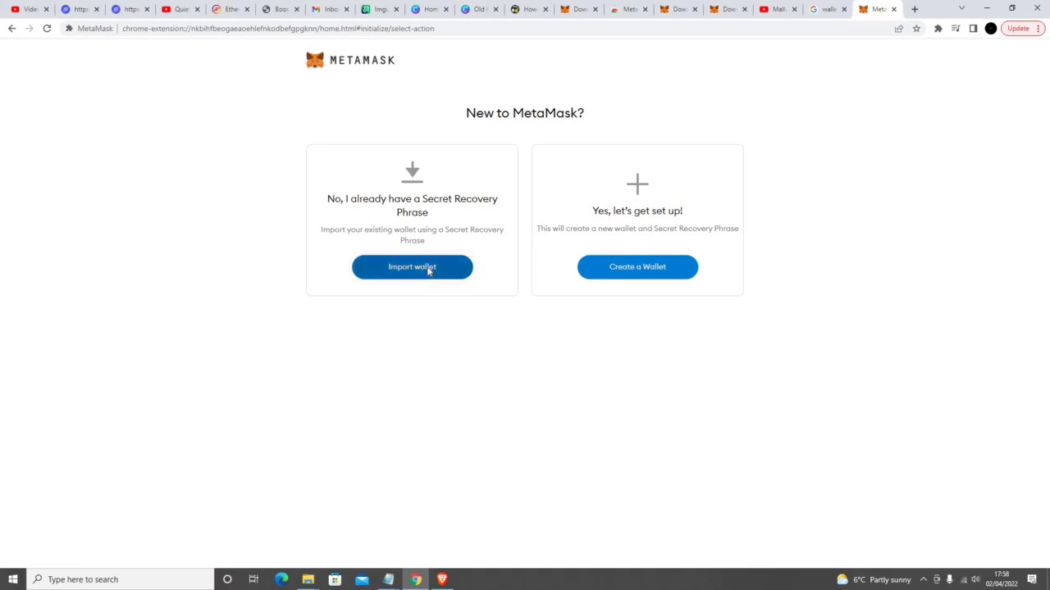
left_click(492, 349)
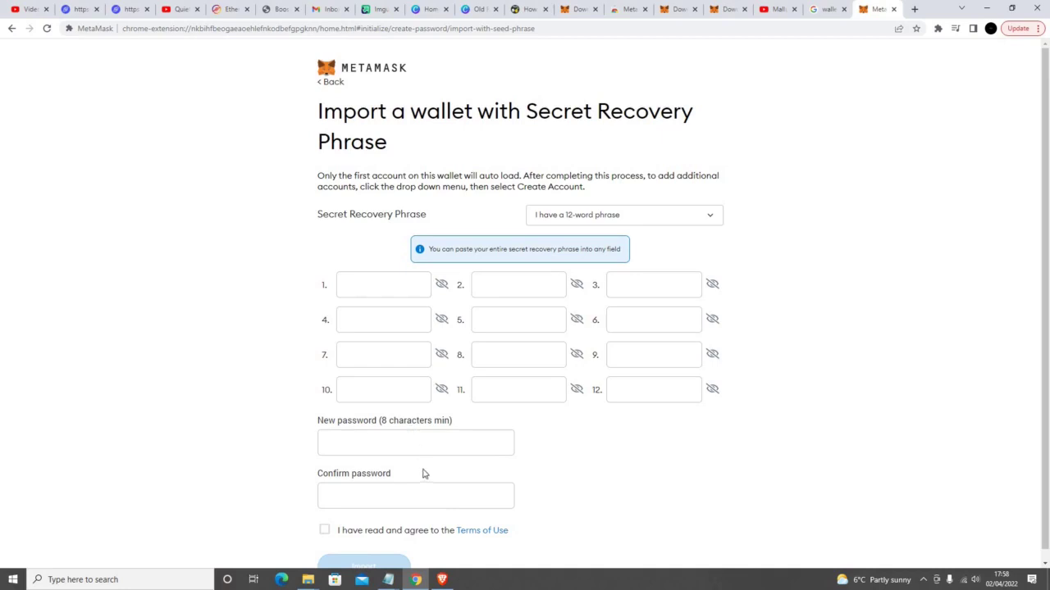
left_click(13, 31)
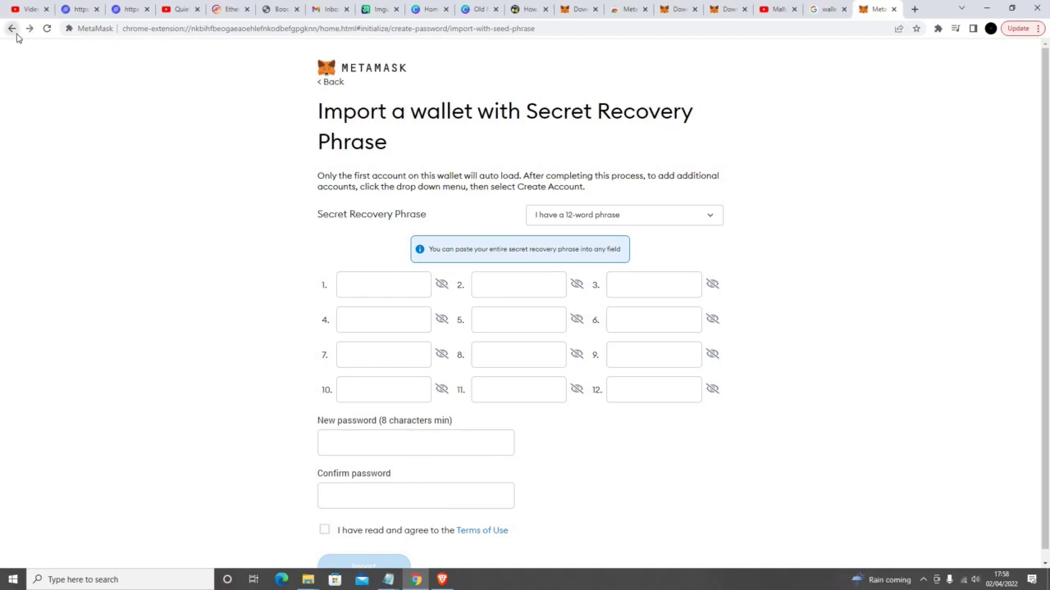
left_click(13, 31)
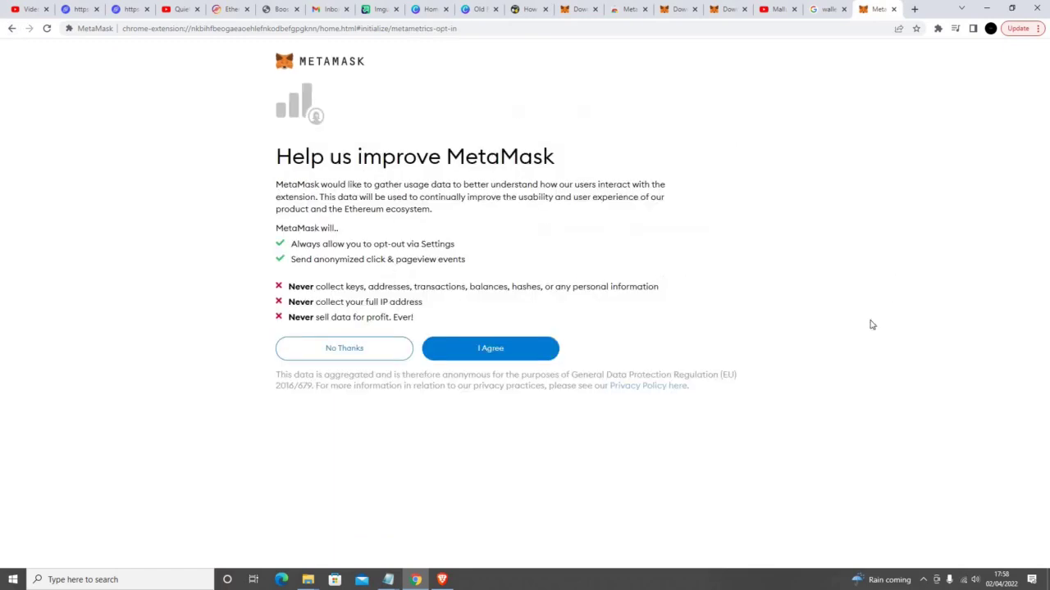
Step: Agree to MetaMask's usage data collection to reach the password form for a new wallet
left_click(497, 355)
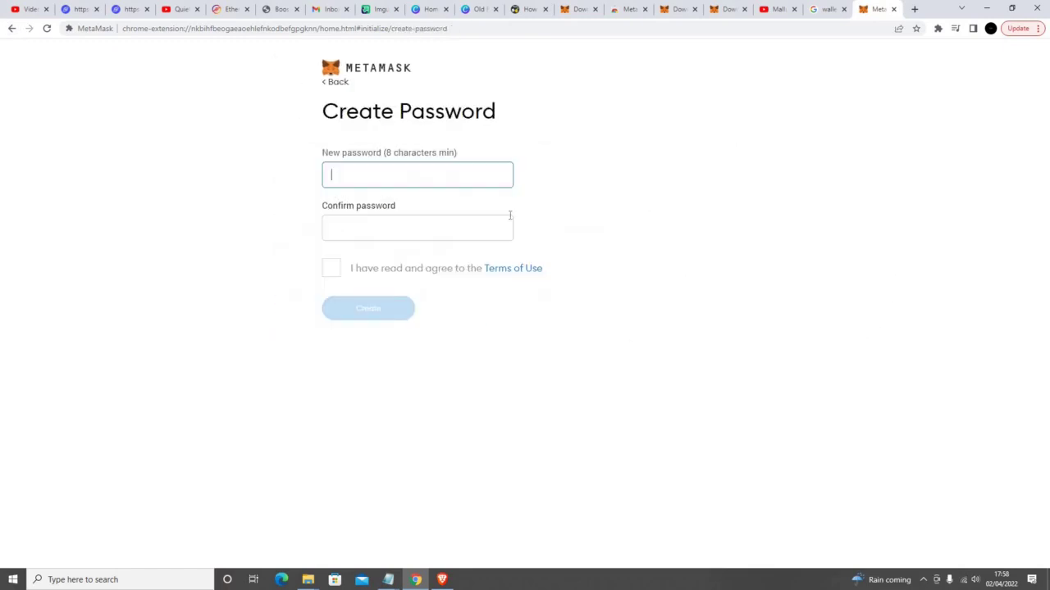
Step: Go back to the MetaMask setup article and review its illustrated wallet creation steps
left_click(517, 14)
scroll(527, 260, "up", 8)
scroll(527, 260, "up", 10)
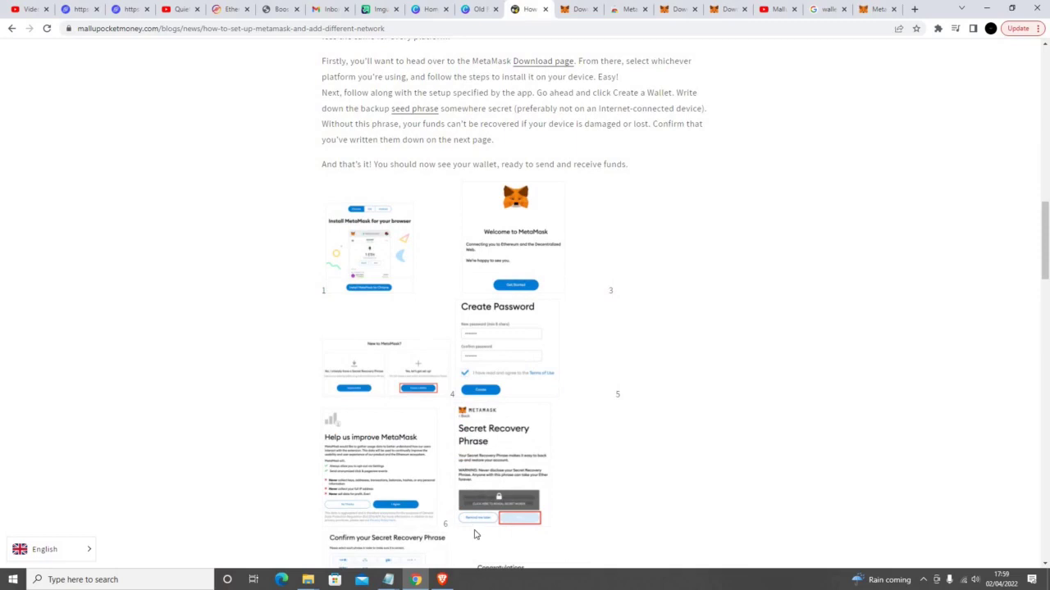
scroll(461, 468, "down", 2)
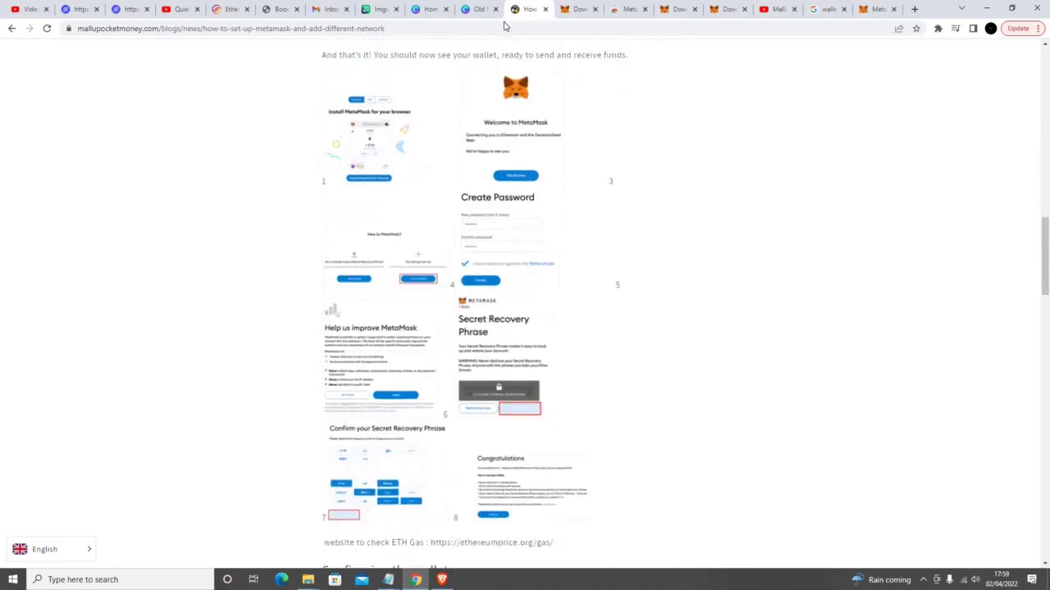
Step: Return to the MetaMask setup, agree to usage data collection, and create the wallet with the new account password
left_click(579, 14)
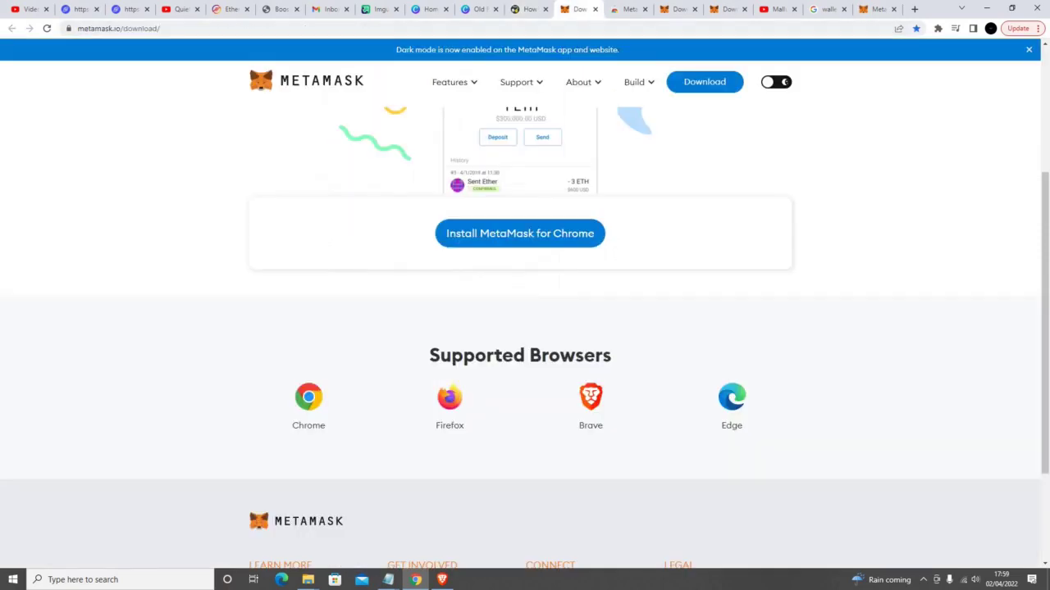
left_click(631, 15)
left_click(869, 11)
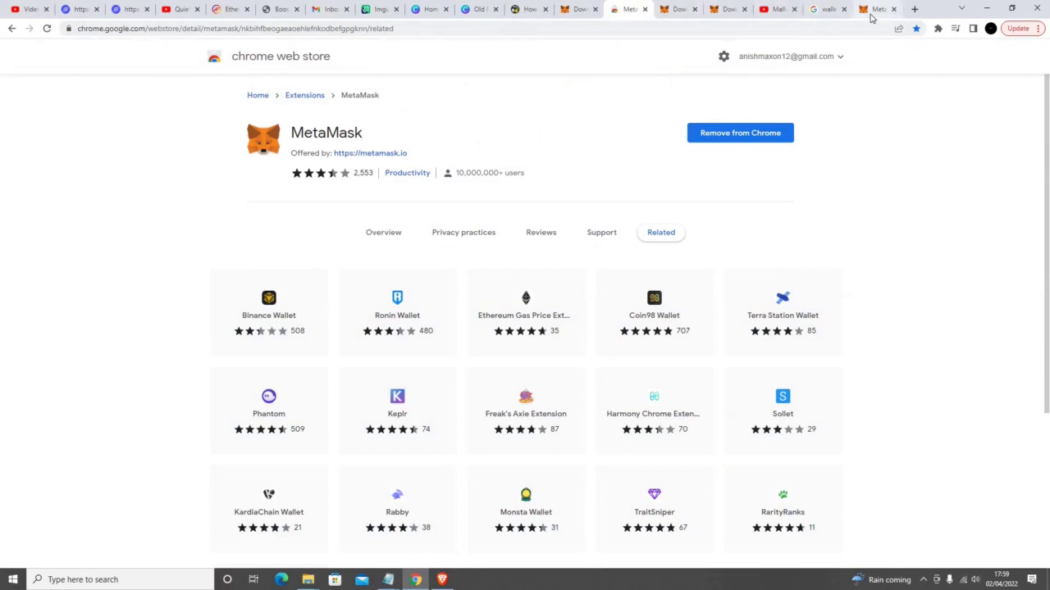
left_click(12, 28)
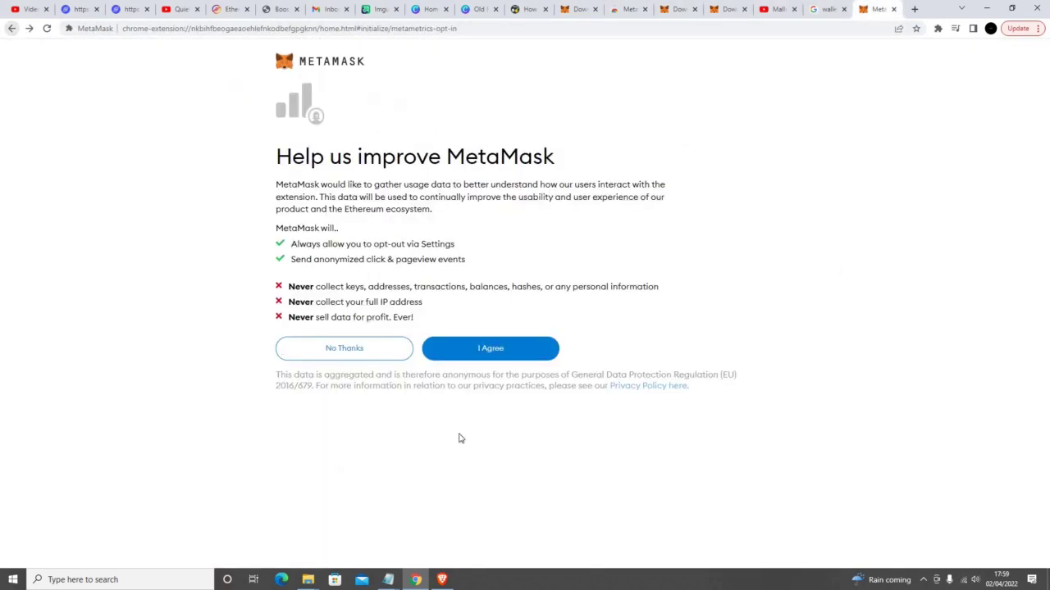
left_click(480, 350)
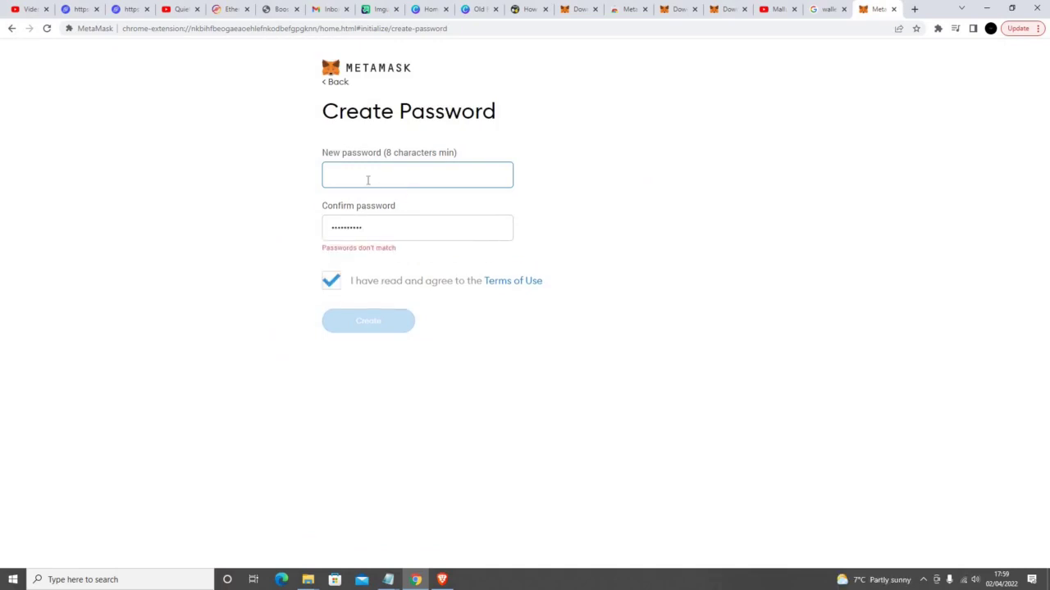
type("**********")
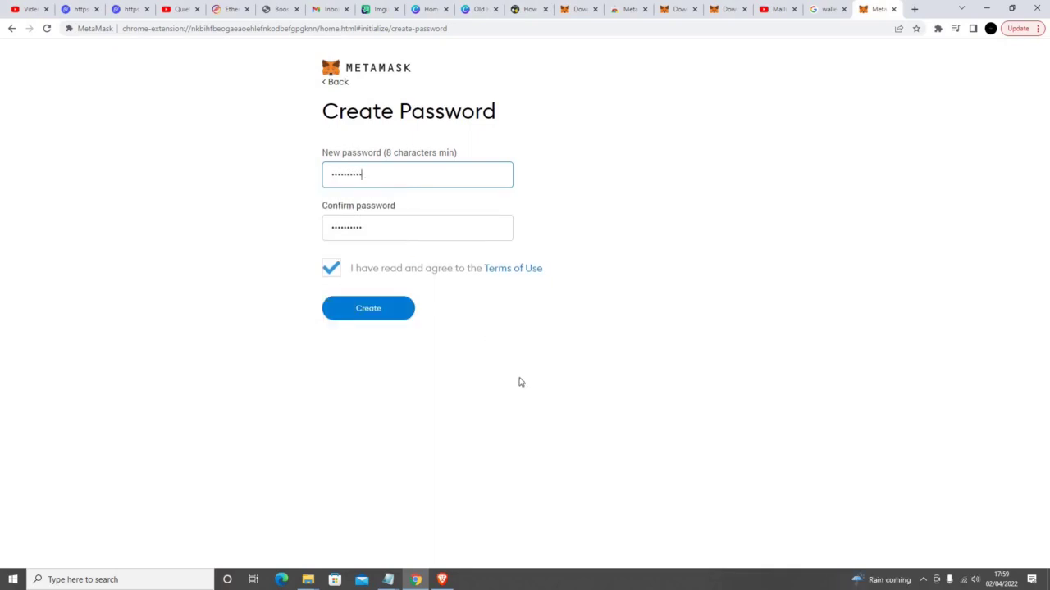
left_click(380, 317)
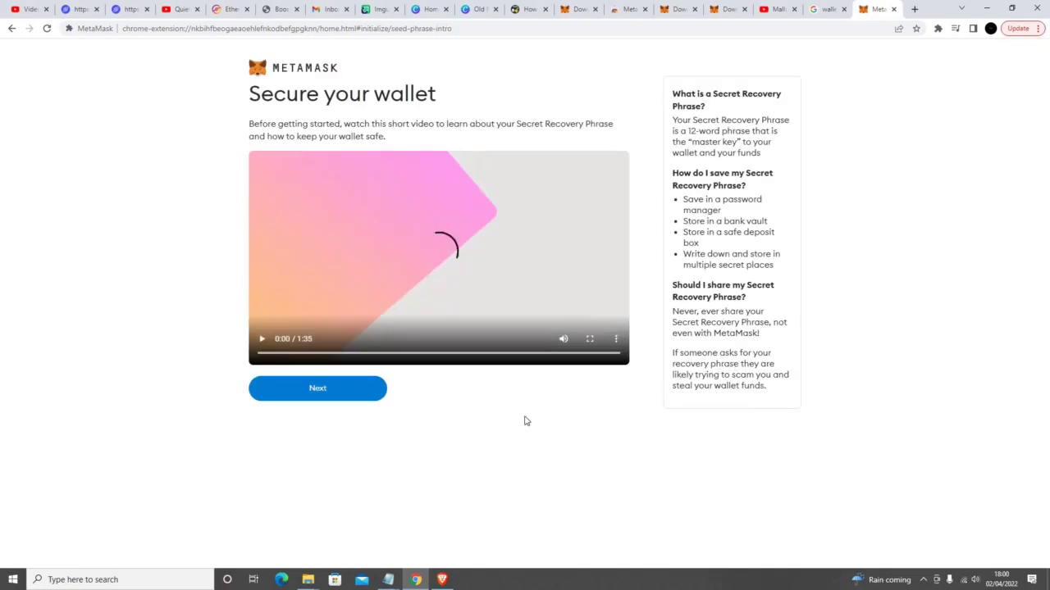
Step: Briefly play the video about securing the wallet, and proceed to reveal the wallet's Secret Recovery Phrase
left_click(261, 340)
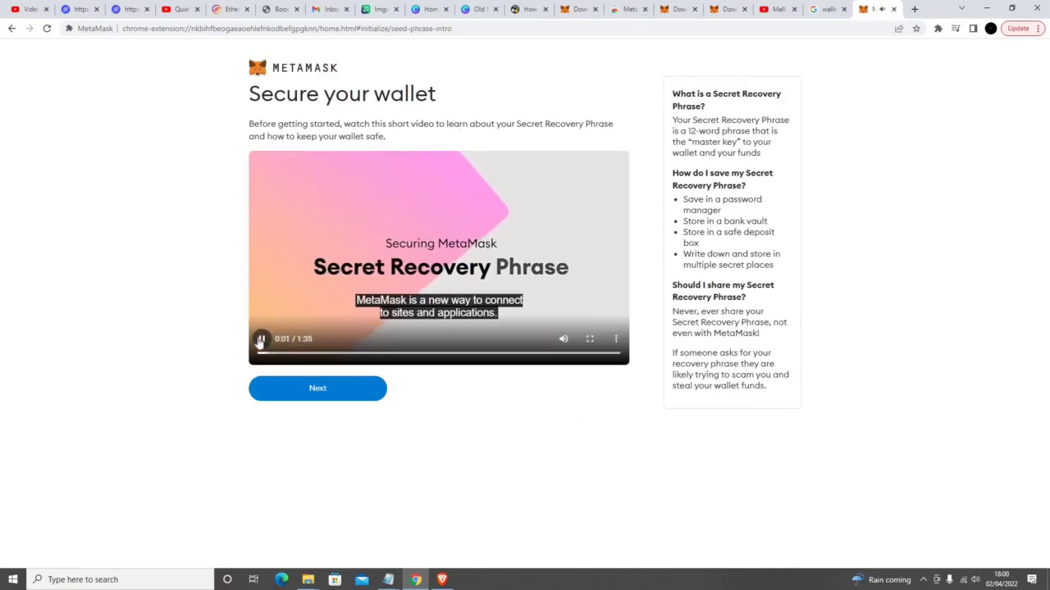
left_click(261, 340)
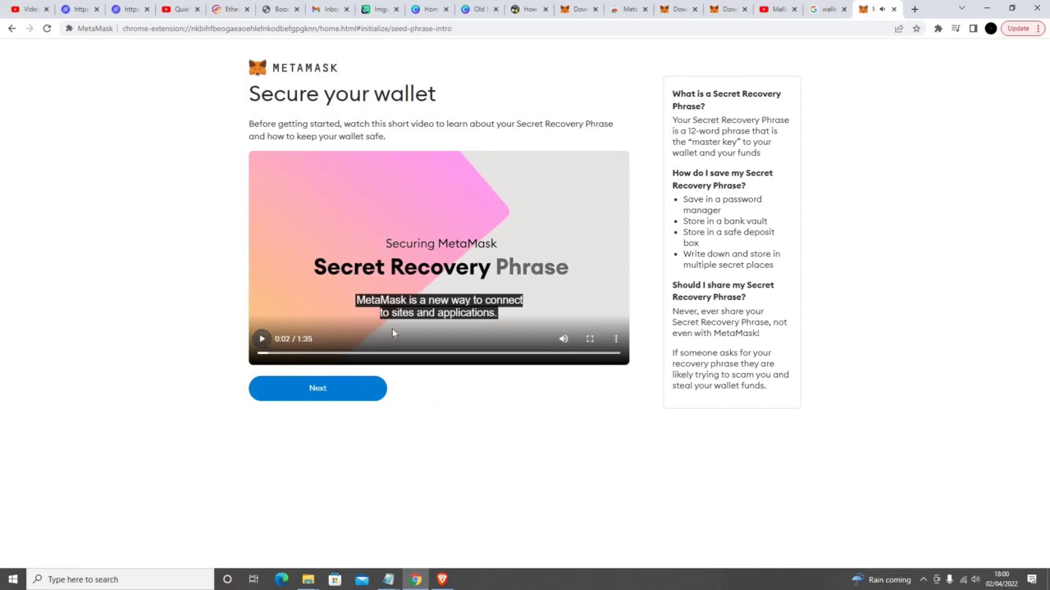
left_click(361, 393)
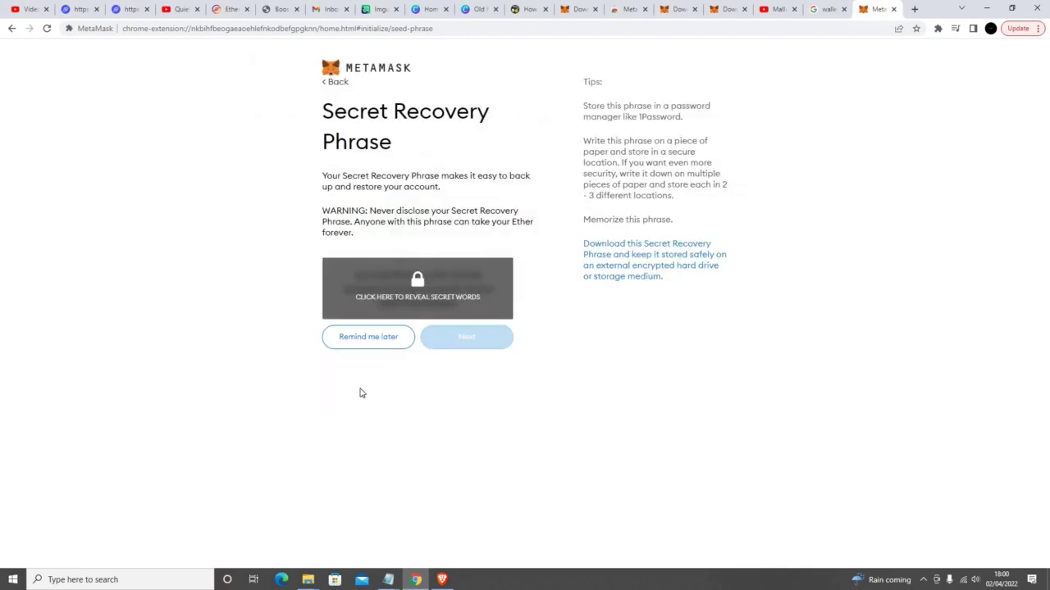
left_click(417, 284)
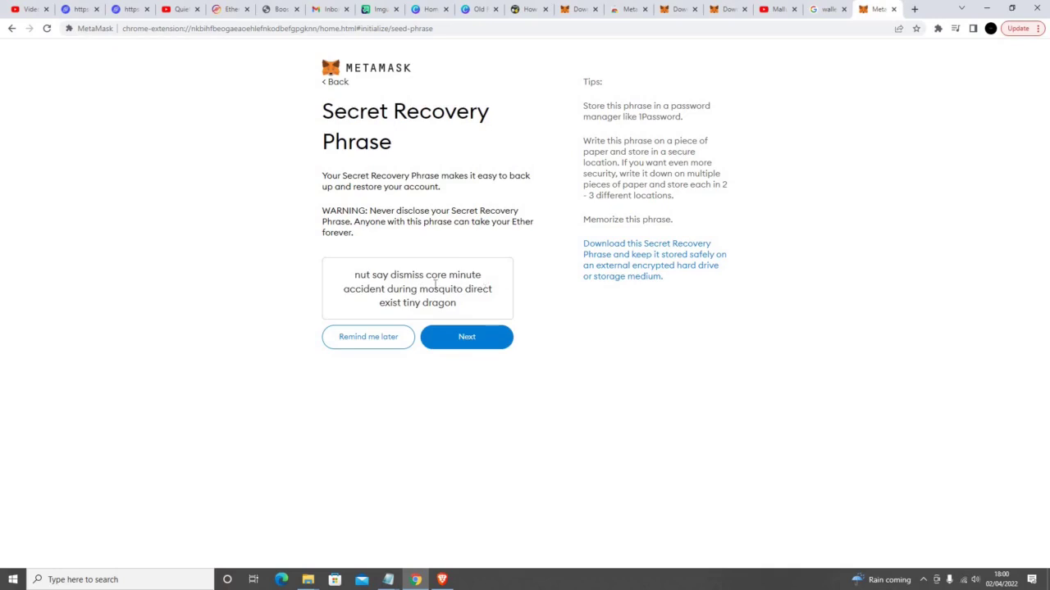
Step: Confirm the Secret Recovery Phrase by selecting its twelve words in order, and finish the setup to reach the wallet's main page
left_click(471, 338)
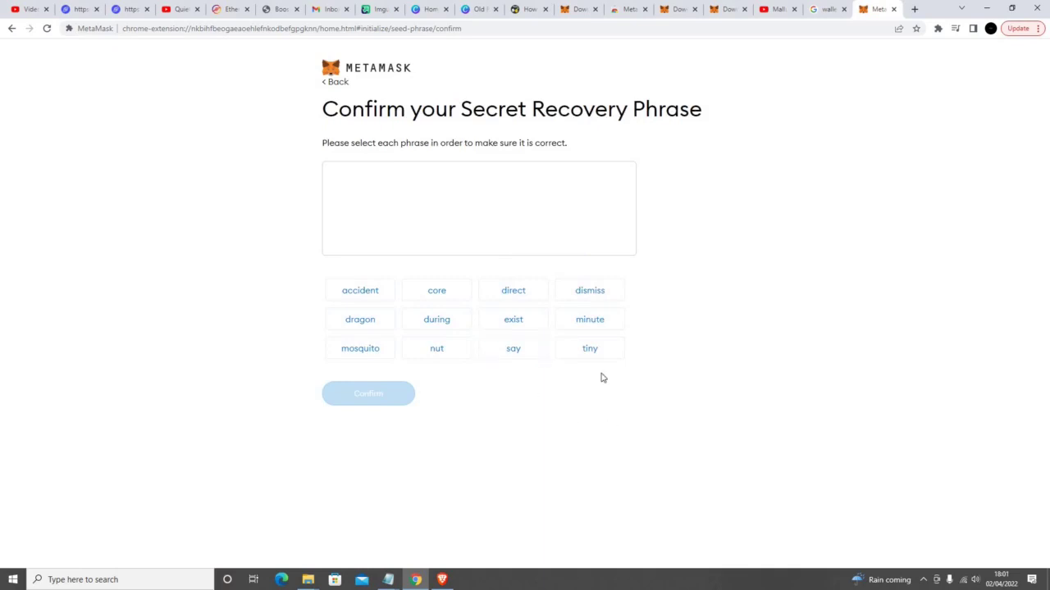
left_click(438, 353)
left_click(512, 351)
left_click(589, 291)
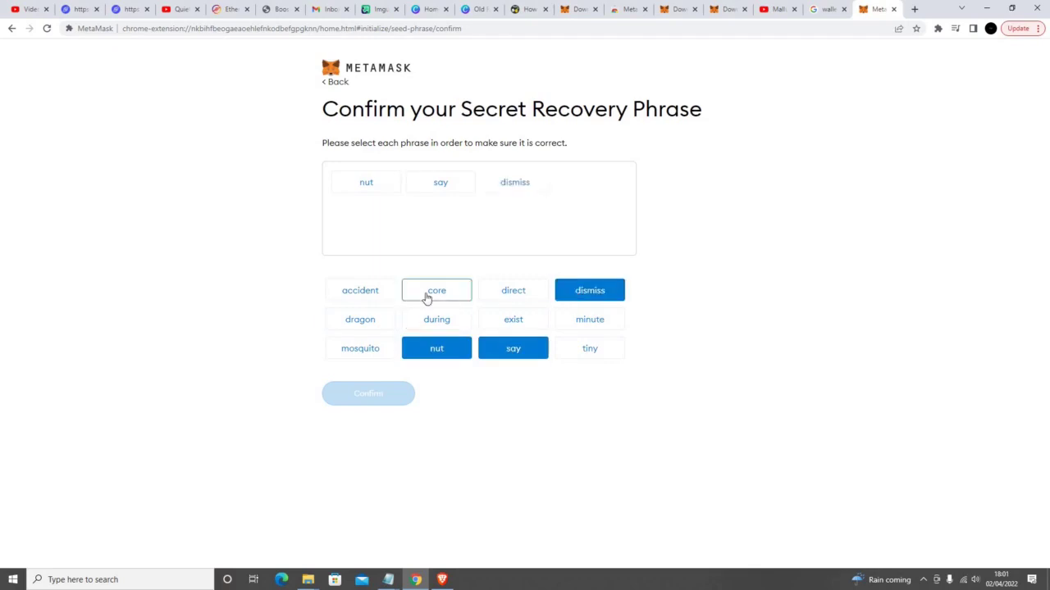
left_click(437, 292)
left_click(577, 324)
left_click(360, 290)
left_click(437, 319)
left_click(360, 348)
left_click(513, 291)
left_click(513, 319)
left_click(590, 349)
left_click(360, 319)
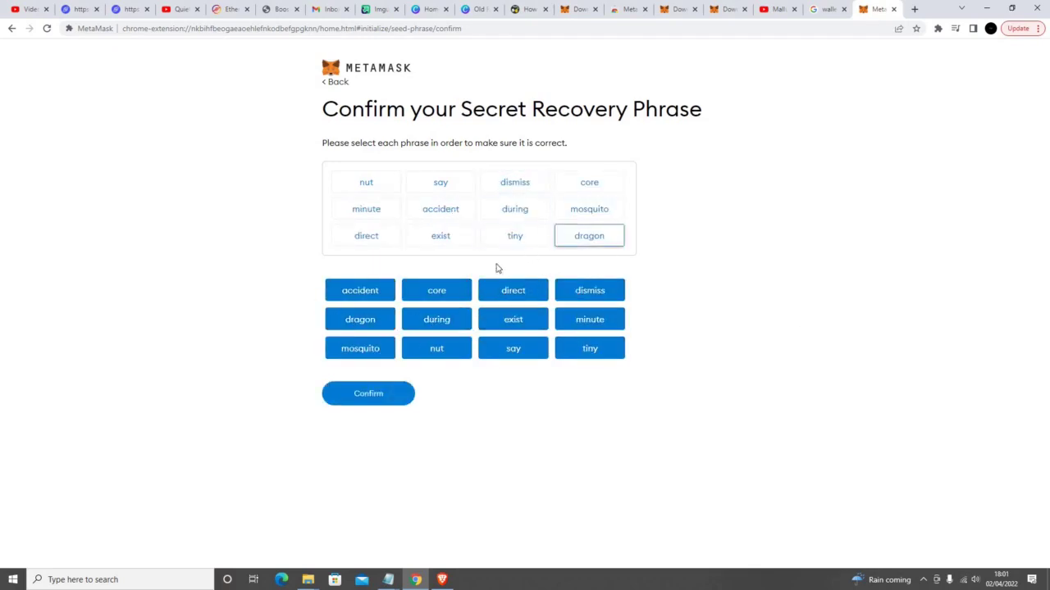
left_click(378, 401)
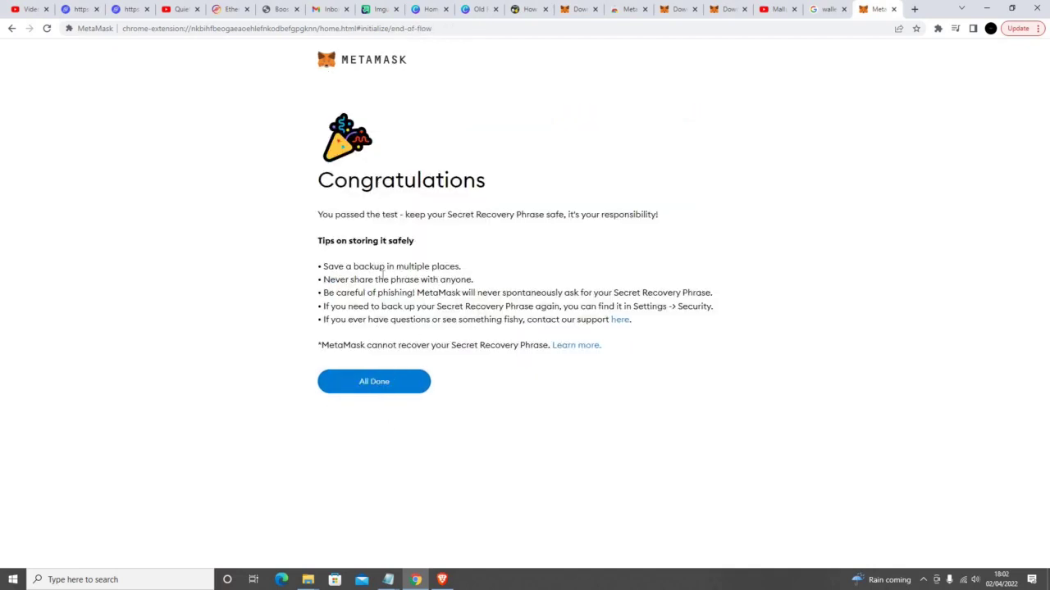
left_click(400, 381)
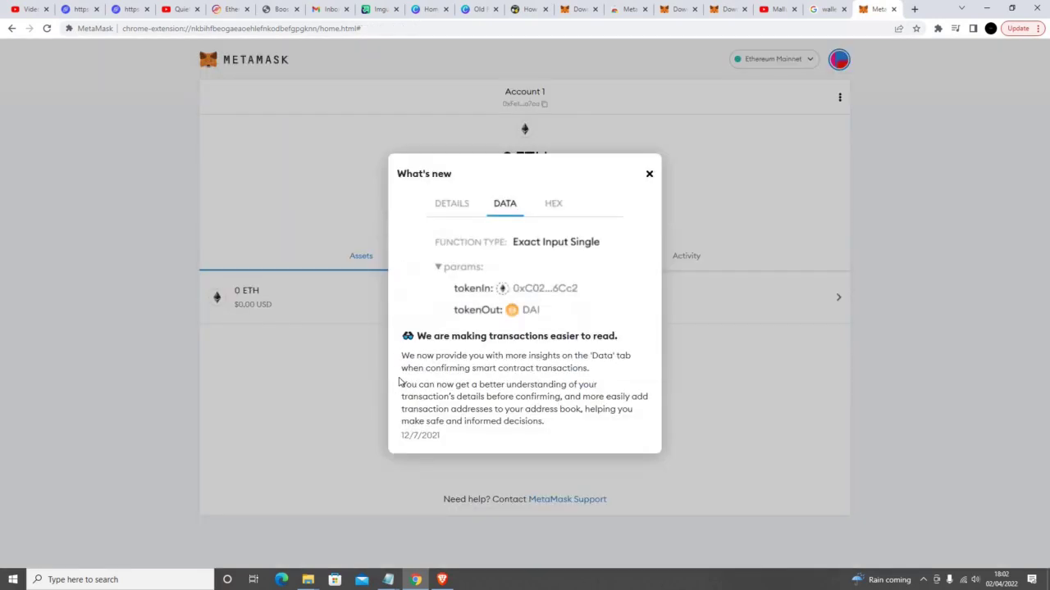
left_click(648, 176)
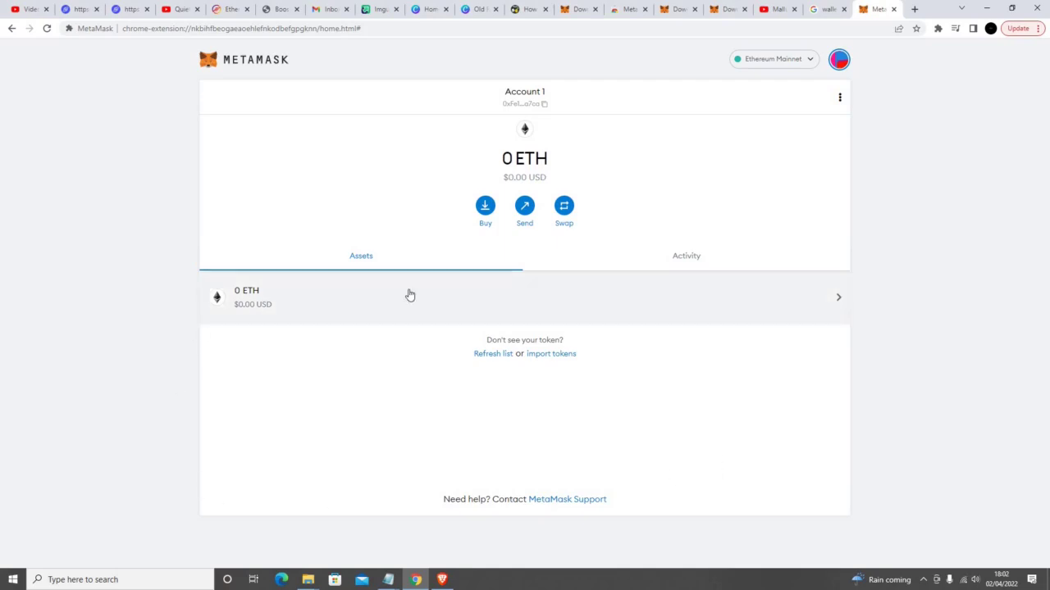
Step: Copy Account 1's wallet address and view the account details with its QR code
left_click(547, 106)
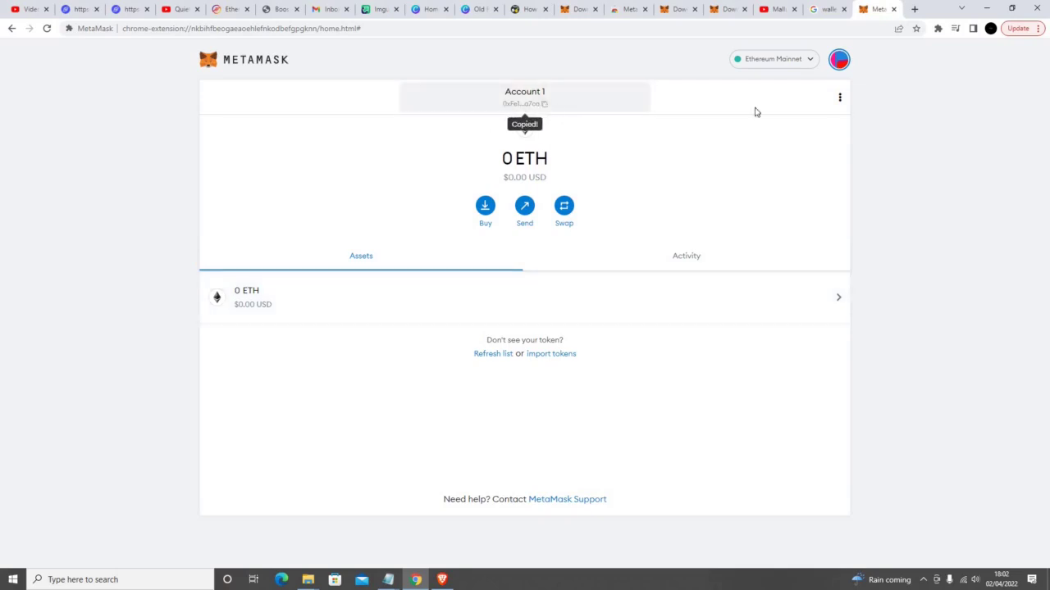
left_click(839, 97)
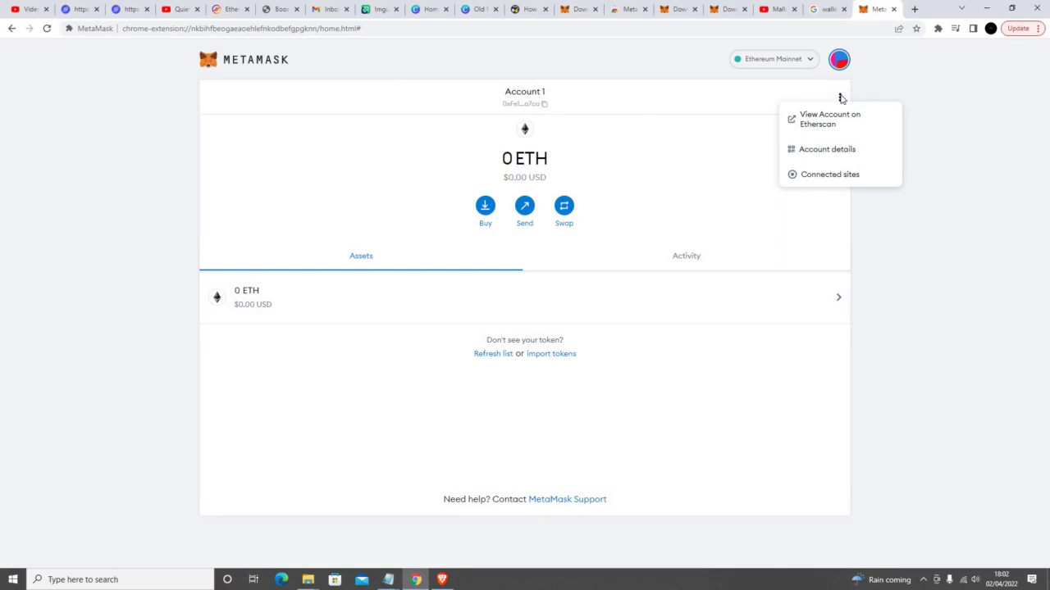
left_click(823, 150)
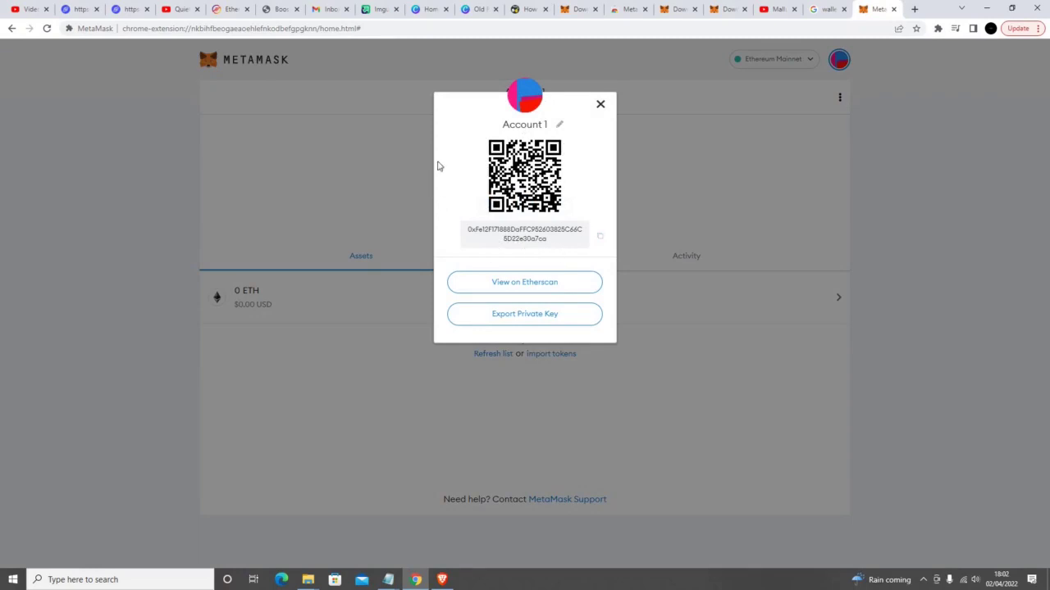
left_click(599, 105)
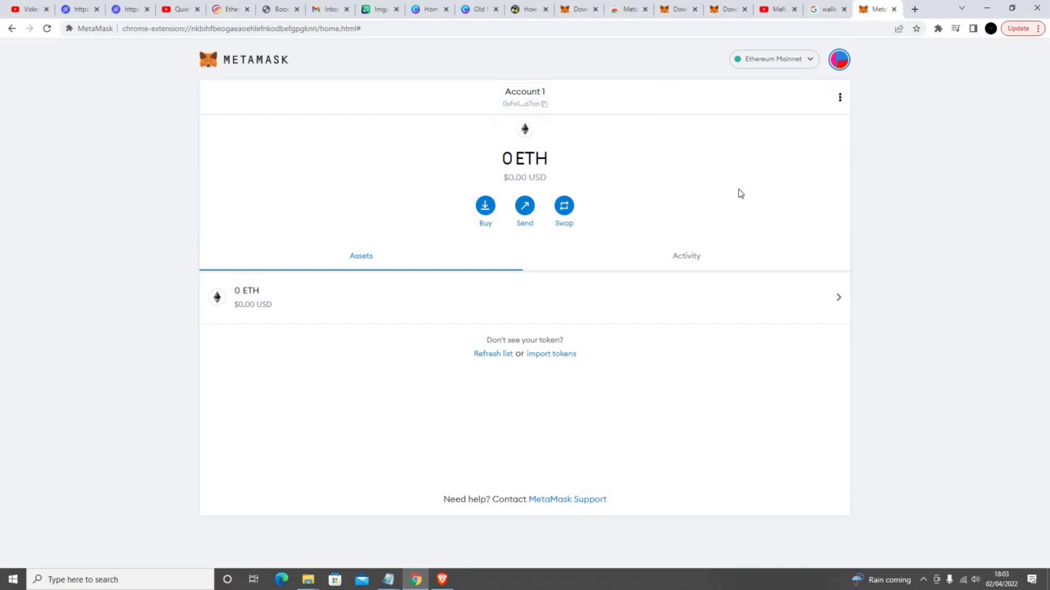
Step: Open the form for adding a network and review the setup article's Binance Smart Chain, Polygon and AVAX connection details
left_click(783, 63)
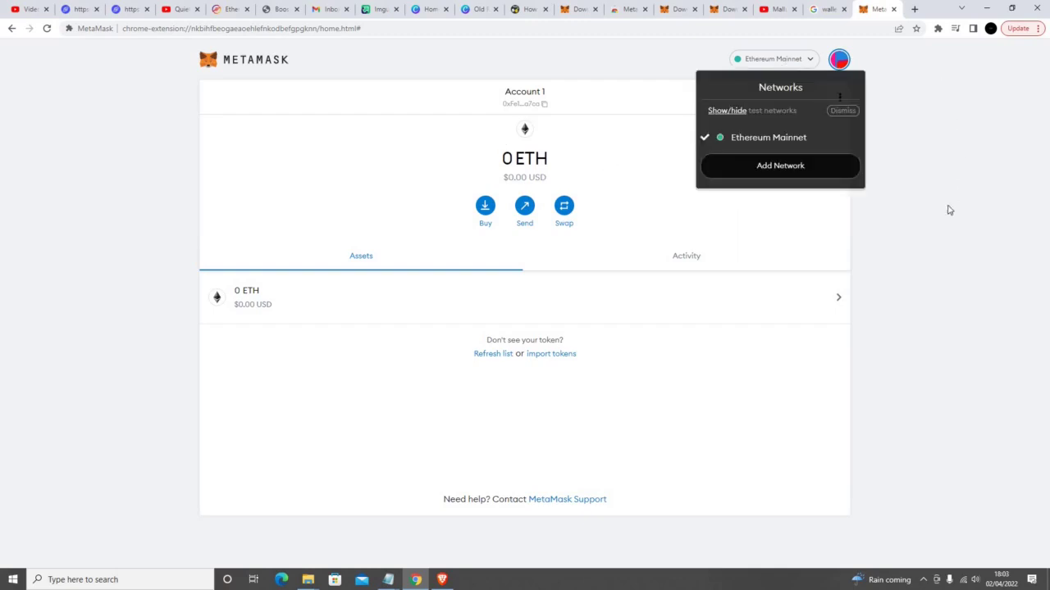
left_click(791, 169)
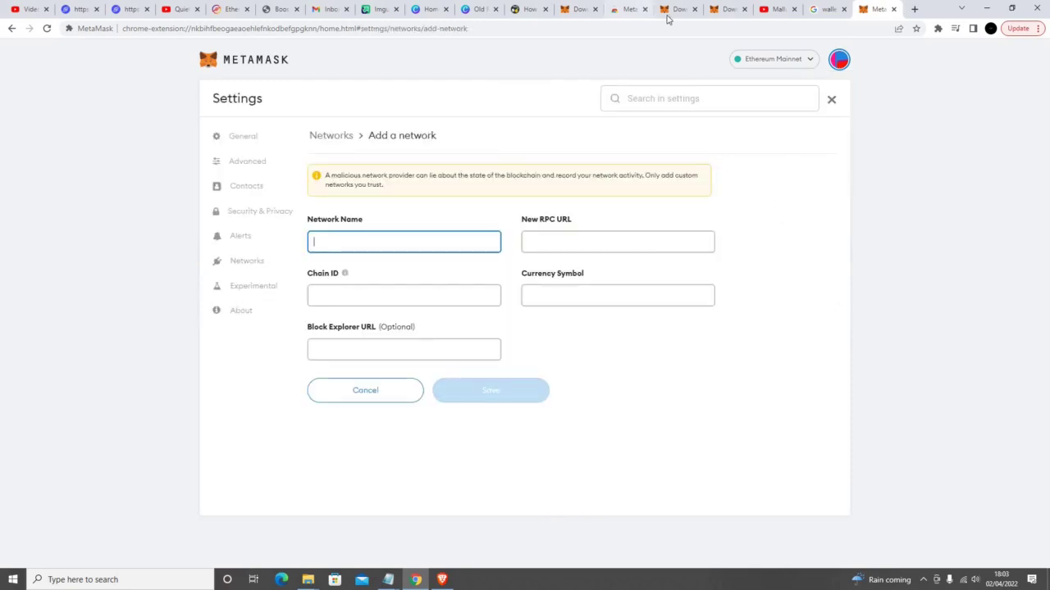
left_click(528, 10)
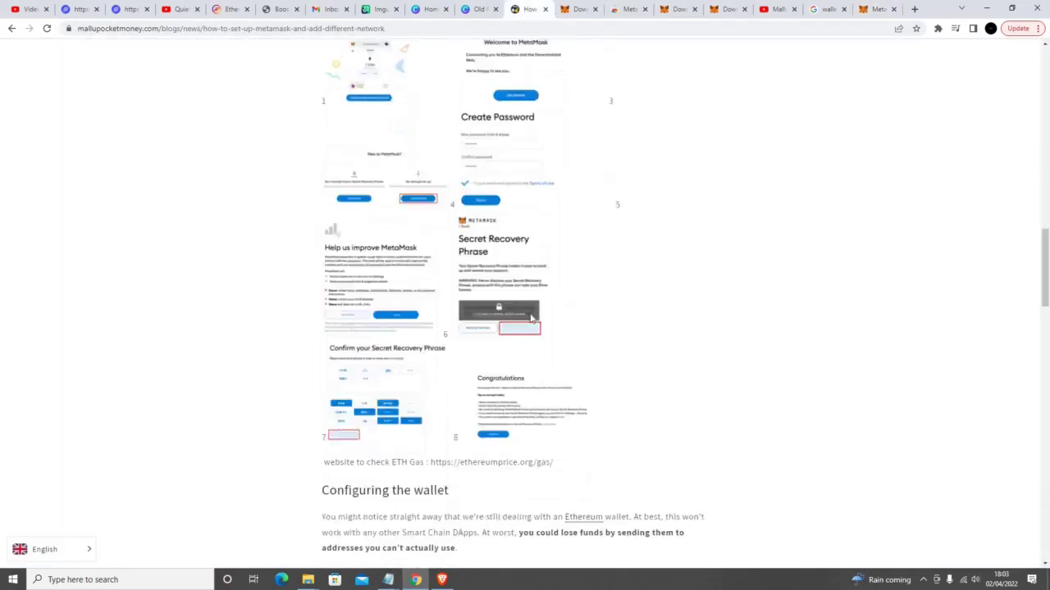
scroll(531, 318, "down", 5)
scroll(537, 308, "down", 2)
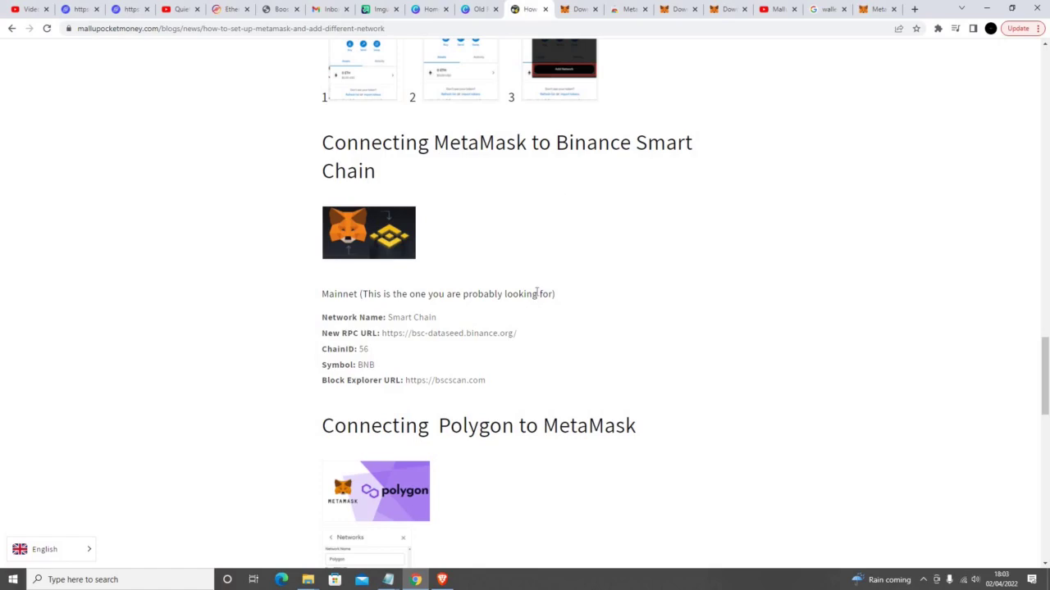
scroll(537, 293, "down", 2)
scroll(492, 189, "up", 4)
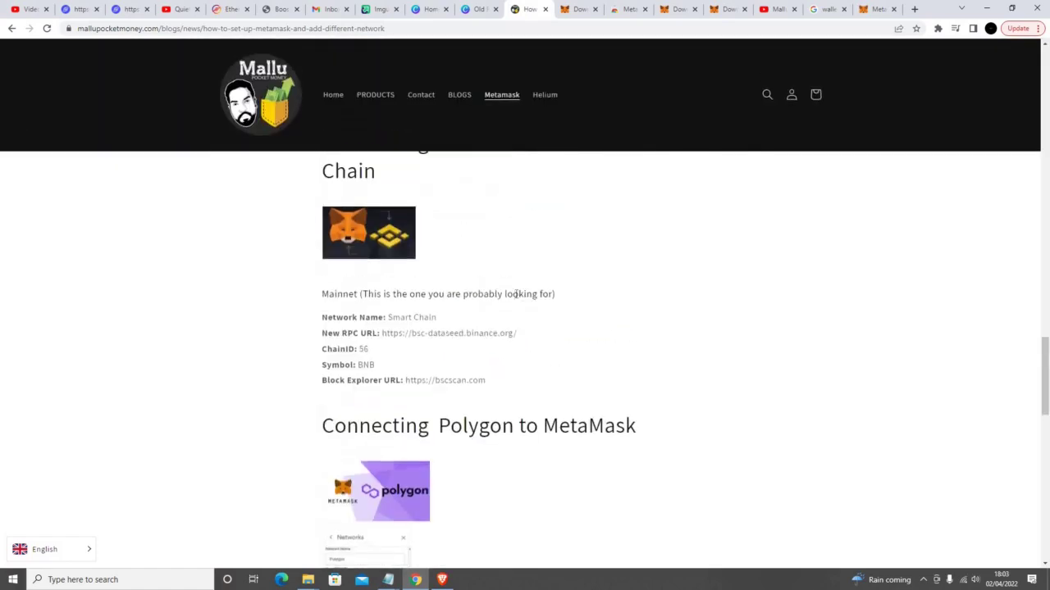
scroll(516, 297, "down", 10)
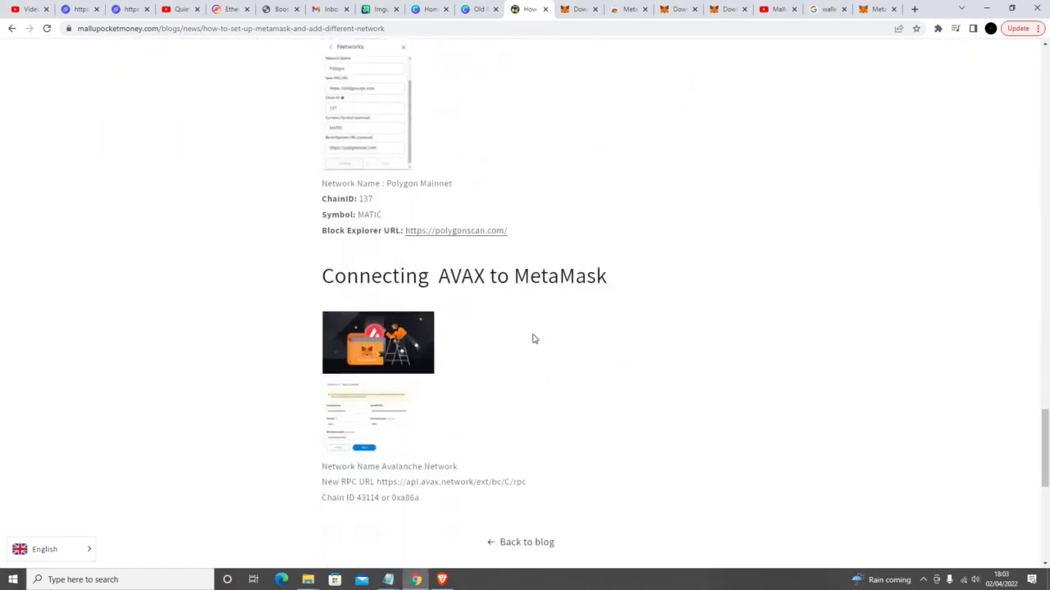
scroll(533, 336, "up", 7)
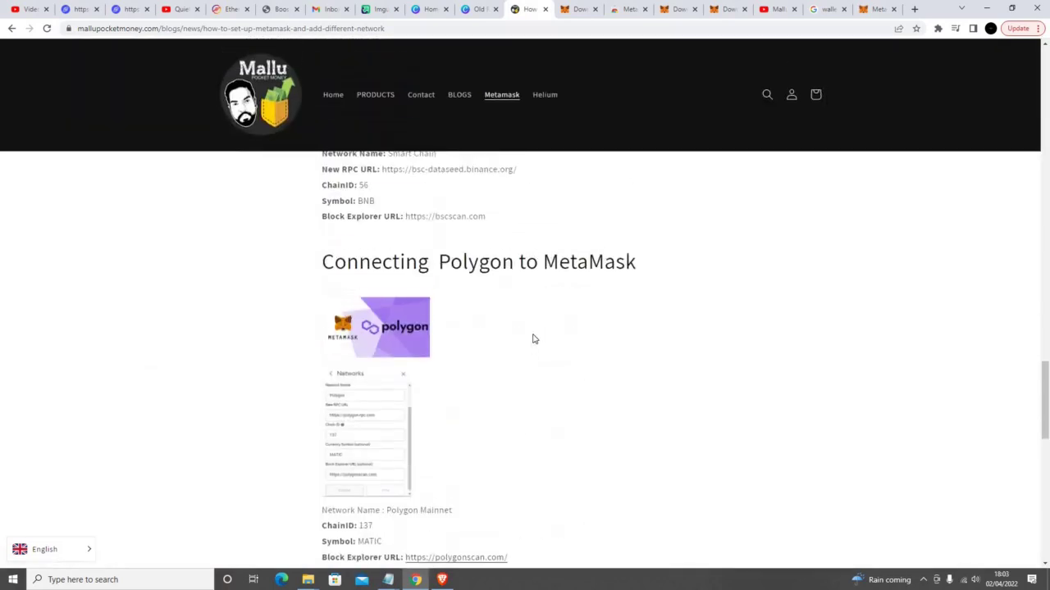
scroll(533, 332, "down", 7)
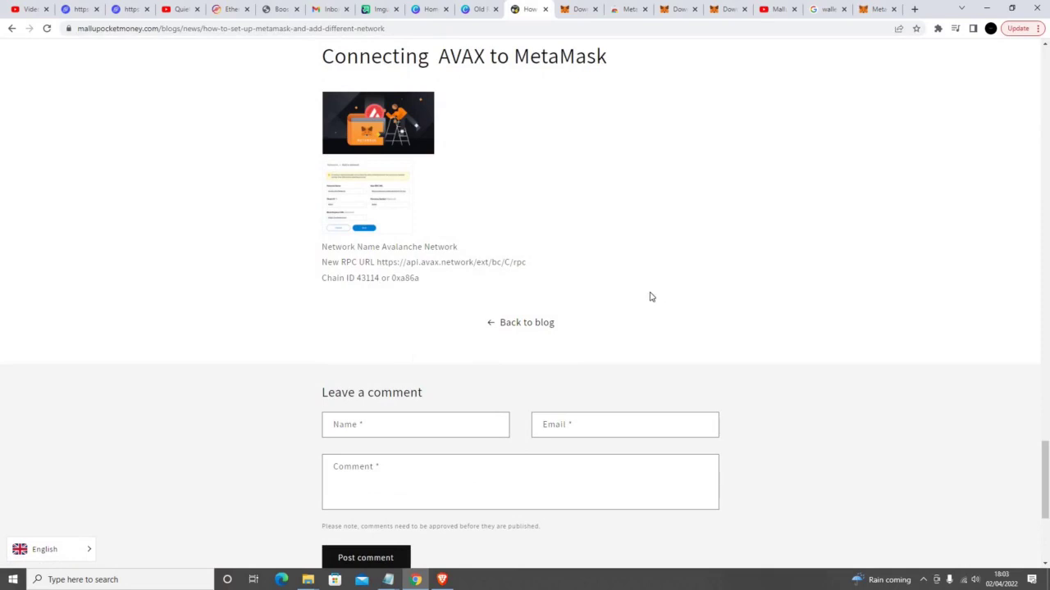
scroll(650, 297, "up", 6)
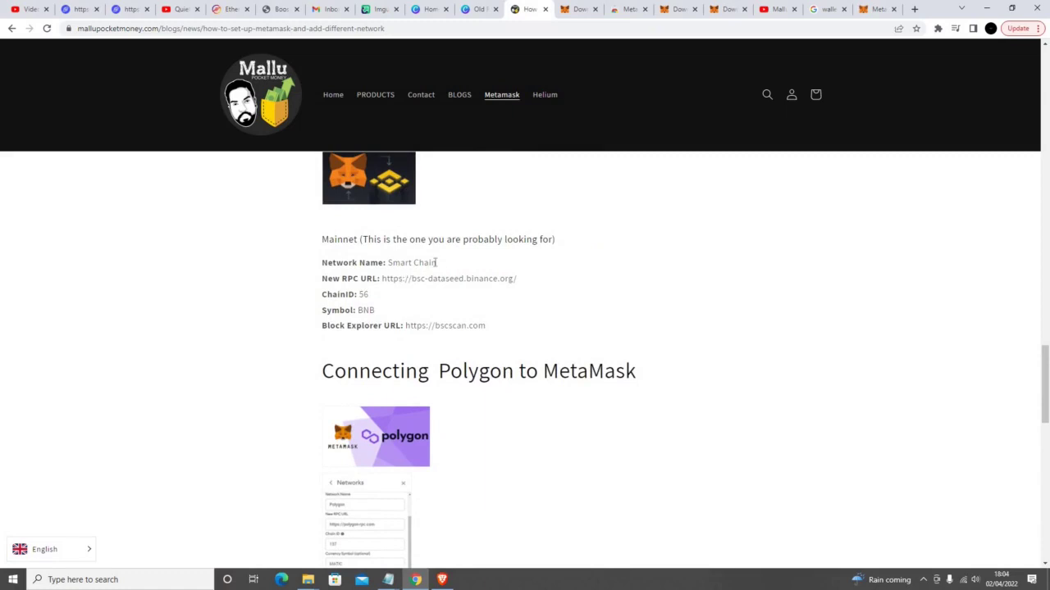
left_click_drag(441, 268, 393, 262)
left_click(869, 10)
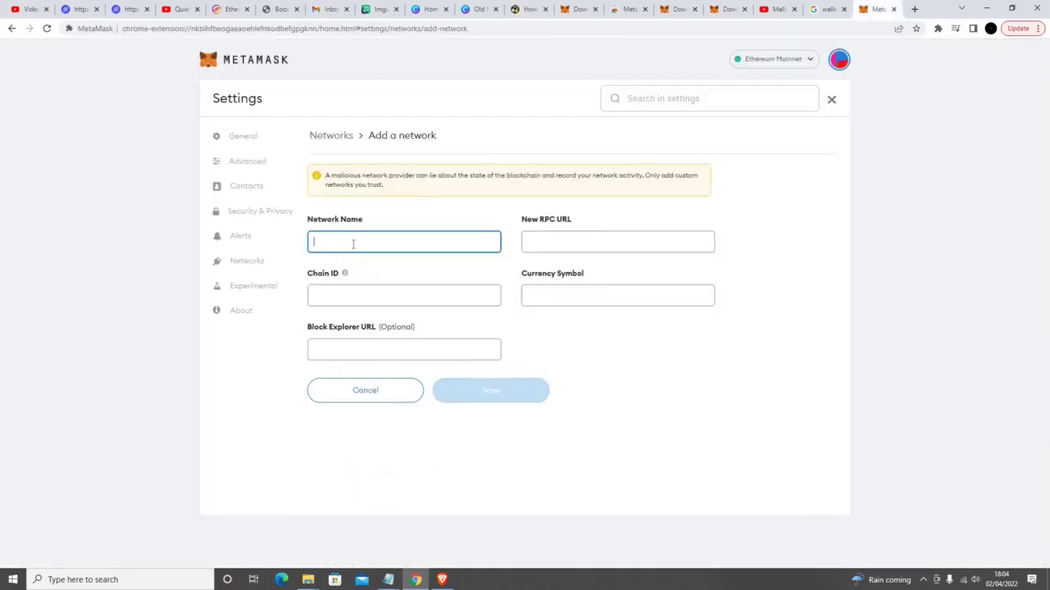
type("Smart Chain")
left_click(525, 9)
left_click_drag(525, 9, 824, 9)
left_click_drag(382, 276, 516, 277)
key("ctrl+c")
left_click(869, 9)
left_click(618, 241)
key("ctrl+v")
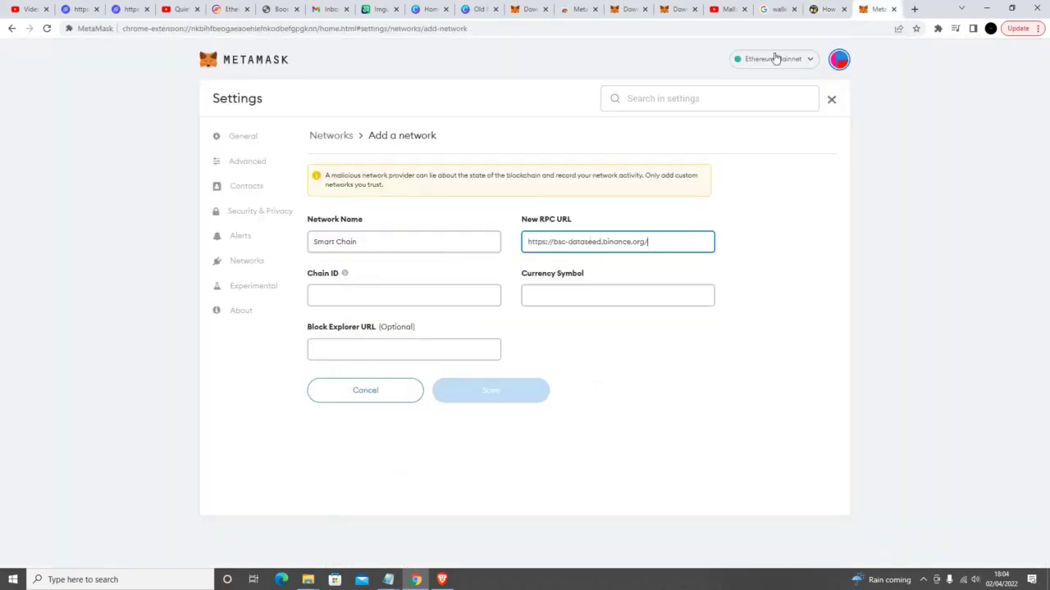
Step: Set the new network's chain ID to 56 and its currency symbol to BNB, as given in the article
left_click(824, 9)
double_click(363, 295)
left_click(869, 9)
key("ctrl+v")
left_click(824, 9)
double_click(366, 308)
left_click(869, 9)
left_click(579, 298)
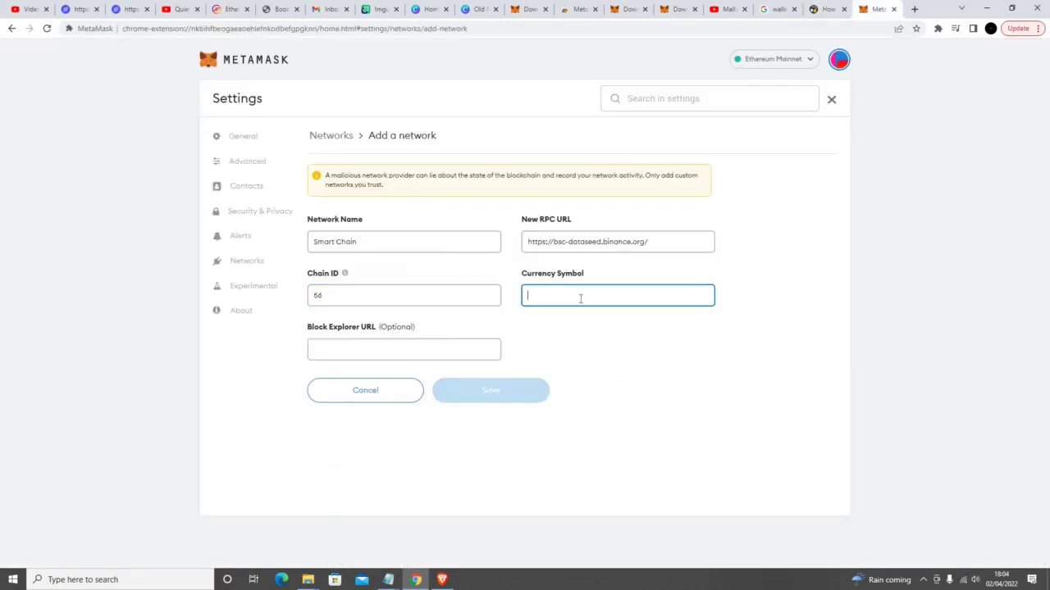
type("BNB")
left_click(825, 9)
left_click_drag(416, 326, 486, 325)
key("ctrl+c")
left_click(869, 9)
left_click(382, 351)
key("ctrl+v")
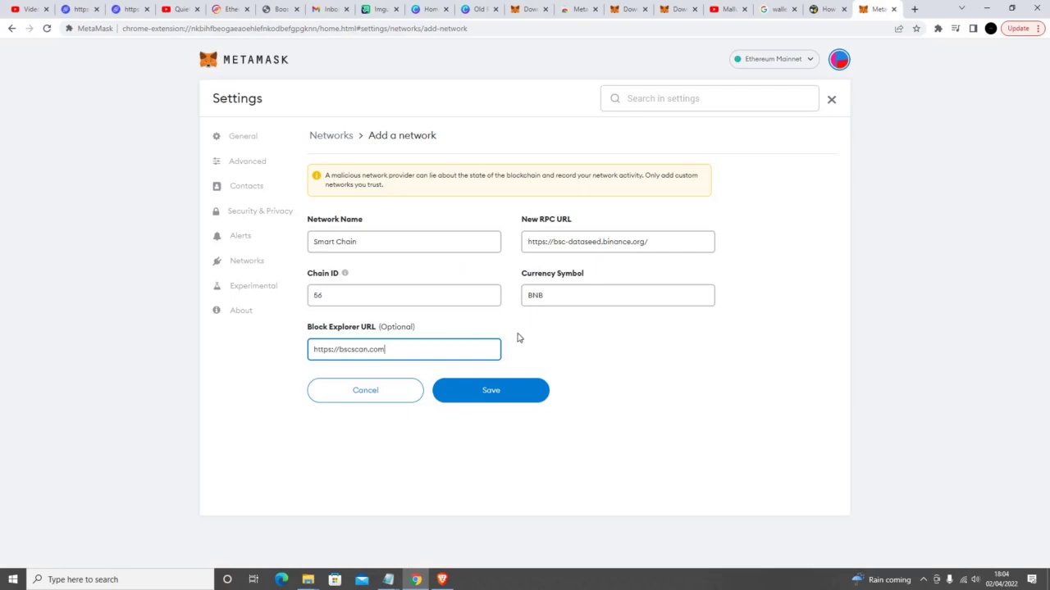
left_click(526, 393)
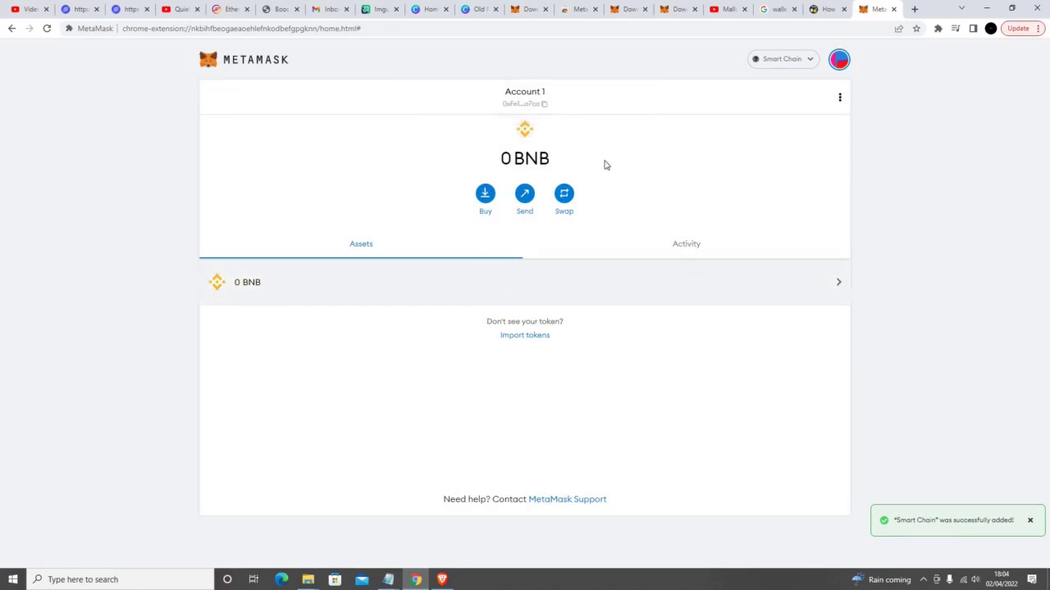
Step: Copy Account 1's wallet address on the Smart Chain network
left_click(543, 106)
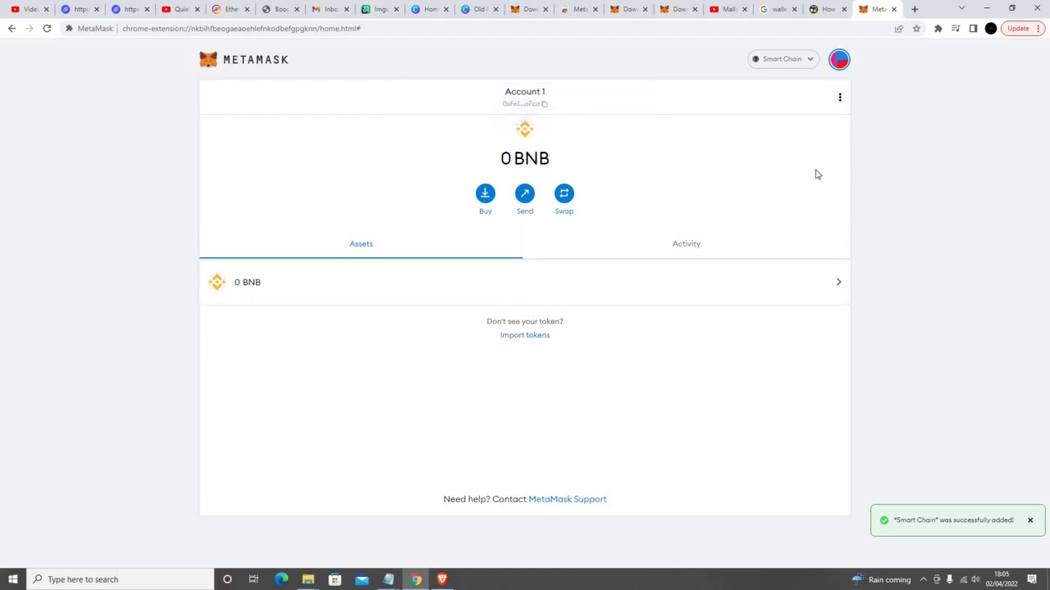
Step: Switch the wallet to Ethereum Mainnet to view its account, and return to the Smart Chain network
left_click(798, 60)
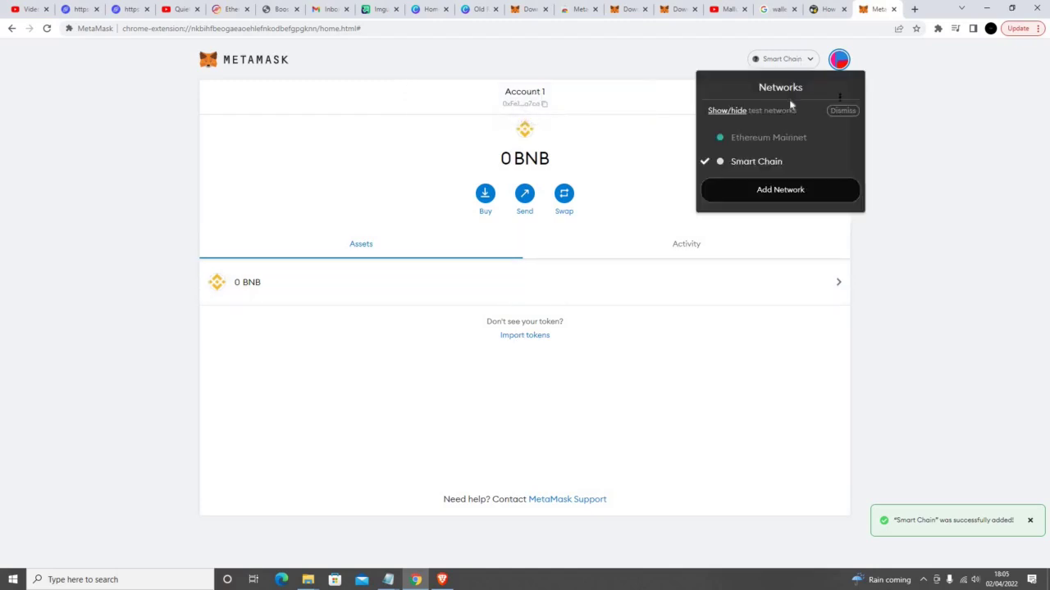
left_click(784, 145)
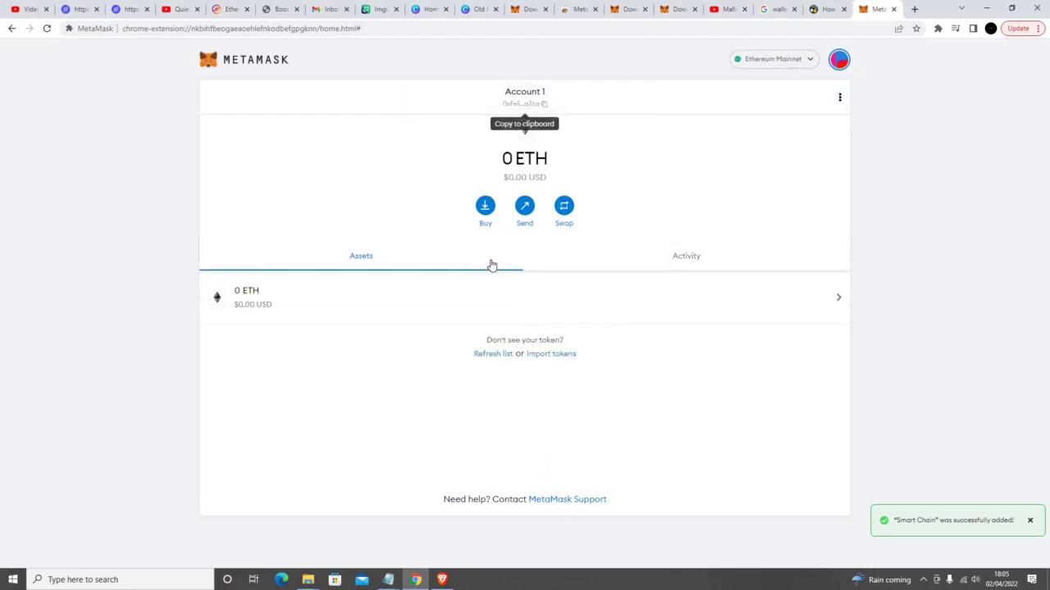
left_click(784, 66)
left_click(804, 174)
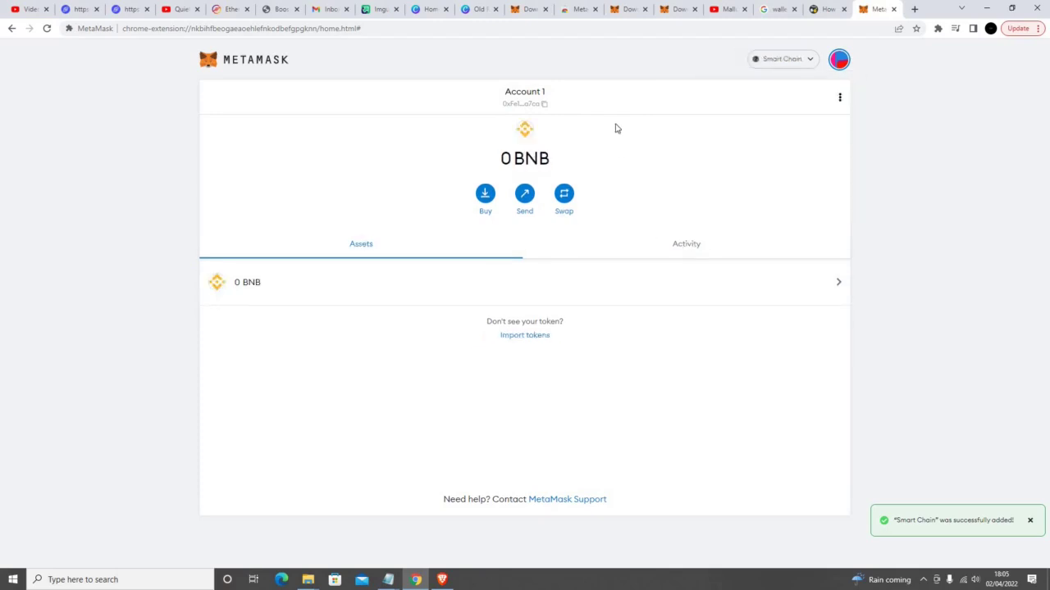
Step: Open a blank form for adding another network and look up the Polygon Mainnet details in the article
left_click(805, 65)
left_click(790, 195)
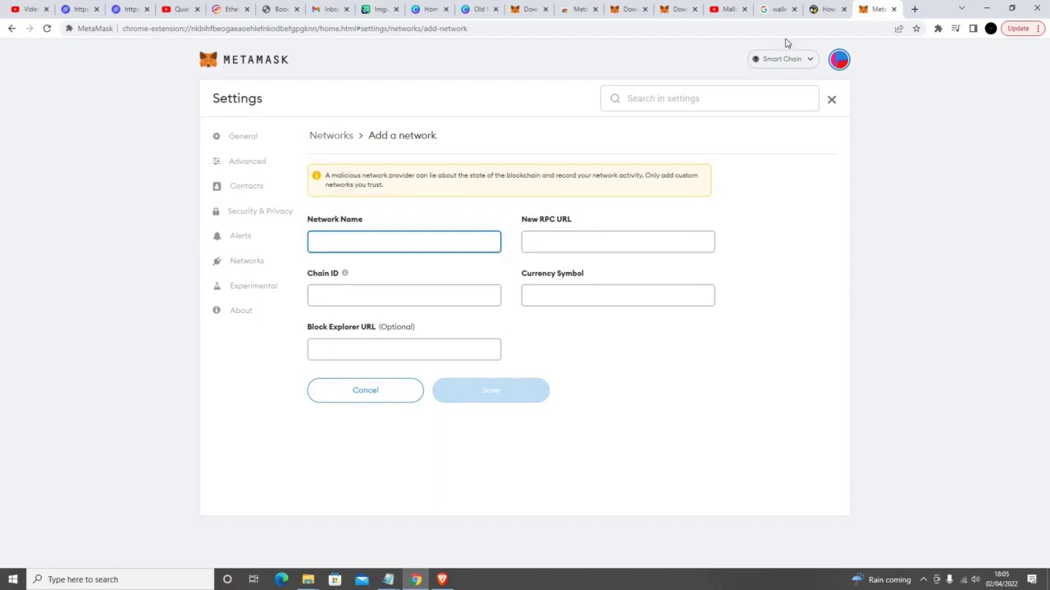
left_click(825, 12)
scroll(608, 339, "down", 2)
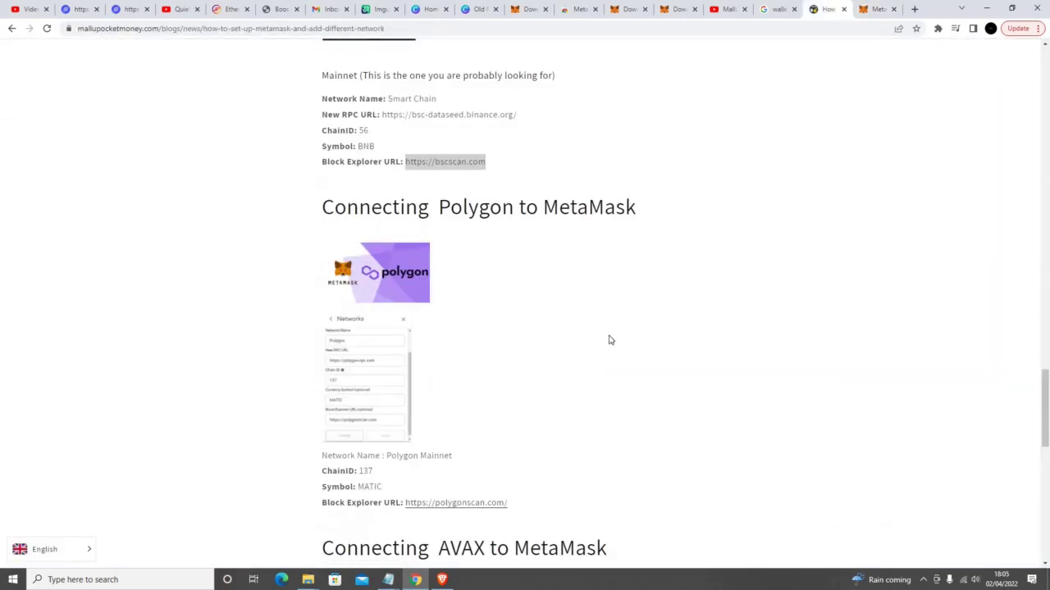
scroll(609, 339, "down", 2)
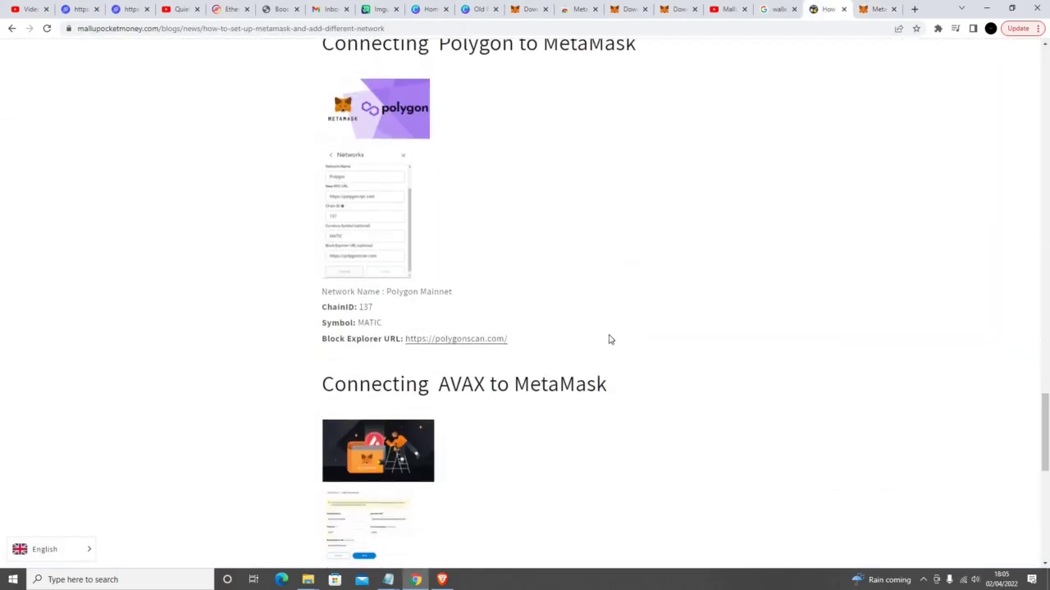
scroll(608, 339, "down", 1)
scroll(541, 342, "up", 2)
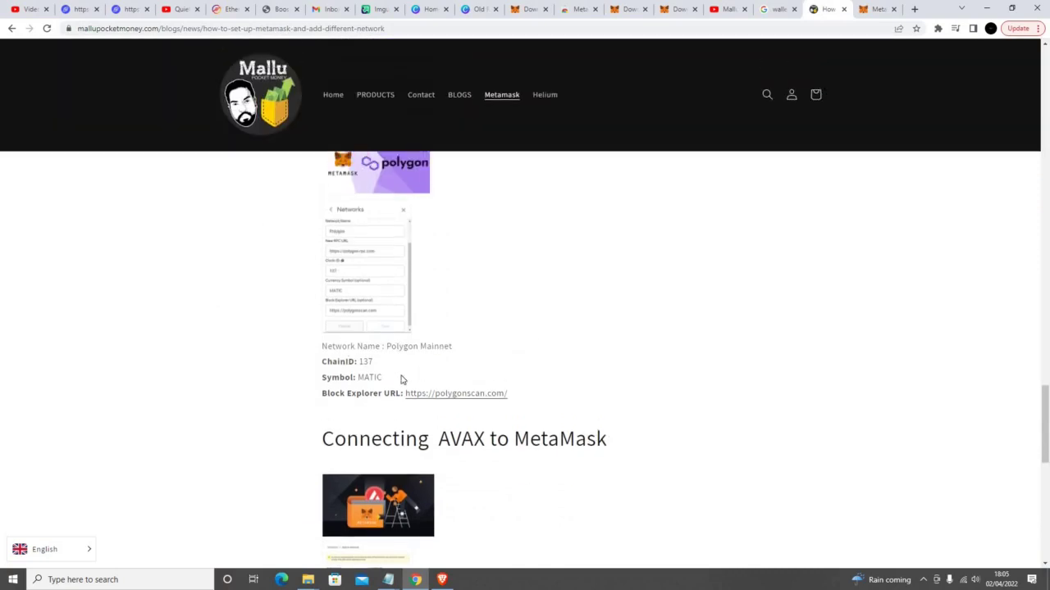
left_click(874, 11)
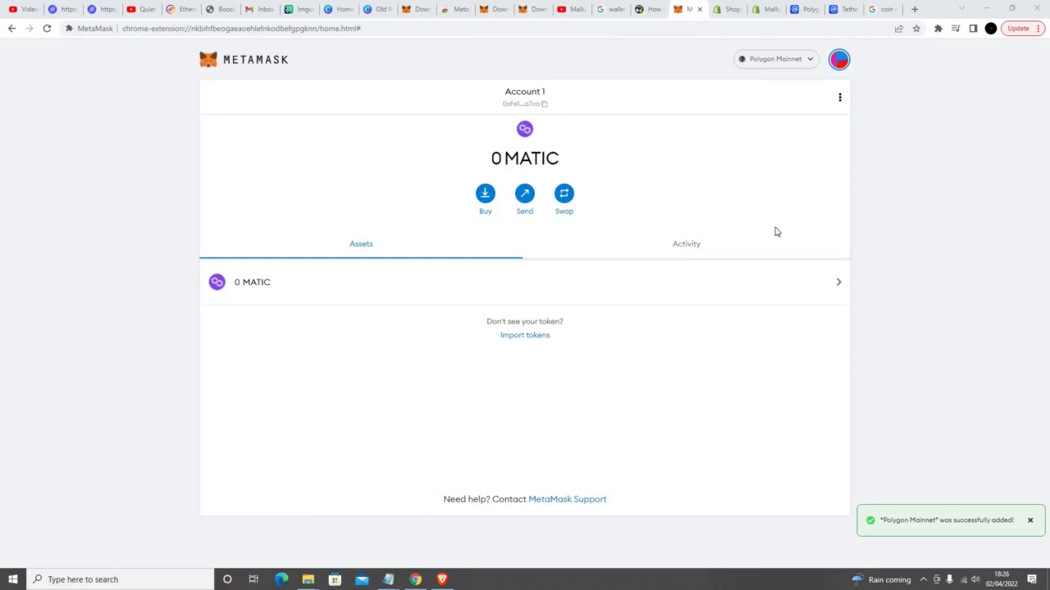
Step: Compare the account's assets on Ethereum Mainnet, Polygon Mainnet and Smart Chain, ending on Polygon Mainnet
left_click(786, 63)
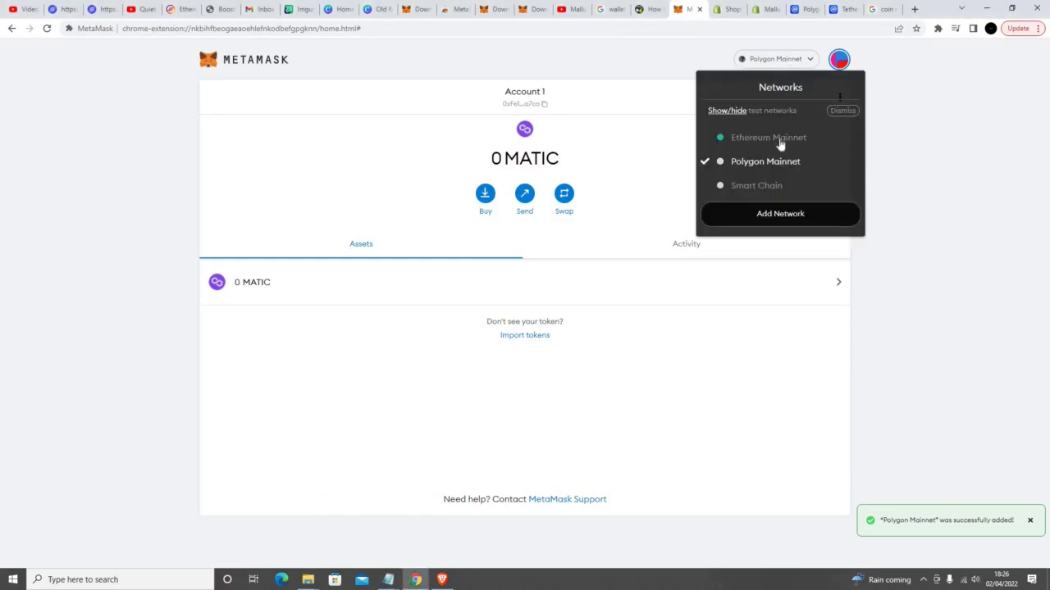
left_click(781, 140)
left_click(771, 66)
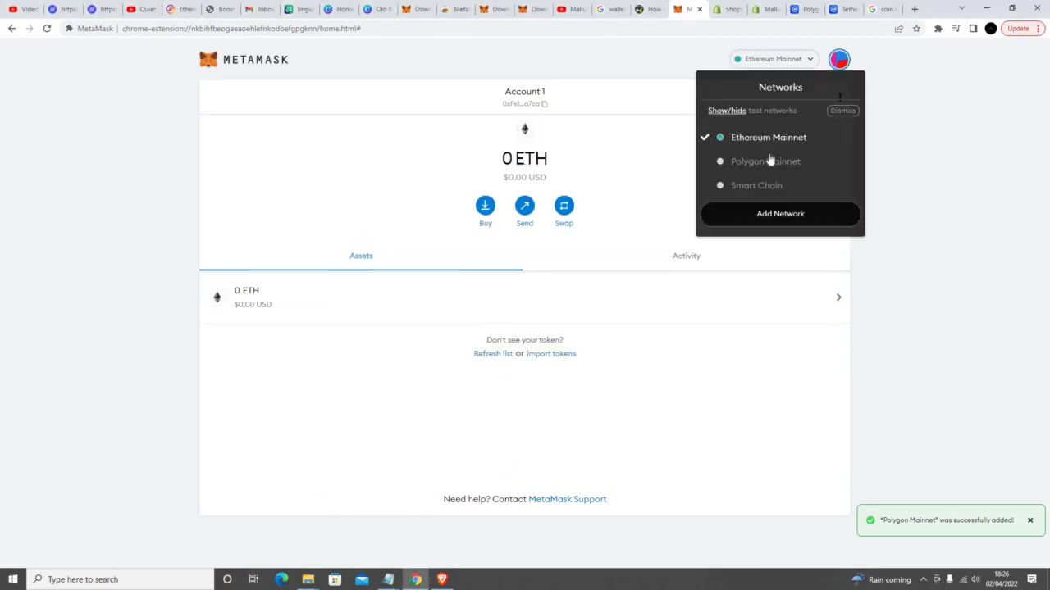
left_click(773, 160)
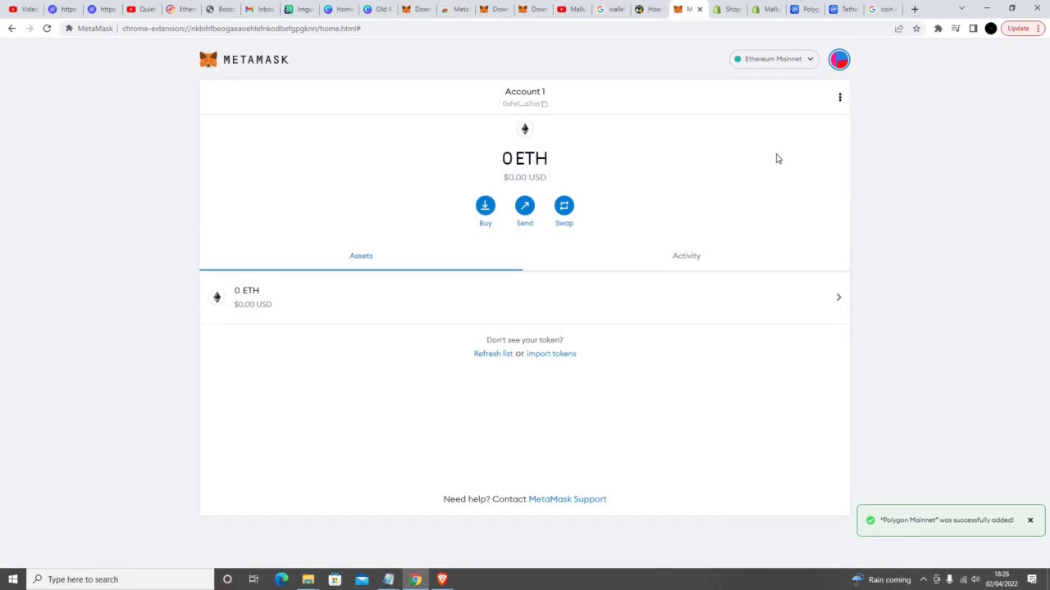
left_click(773, 61)
left_click(749, 185)
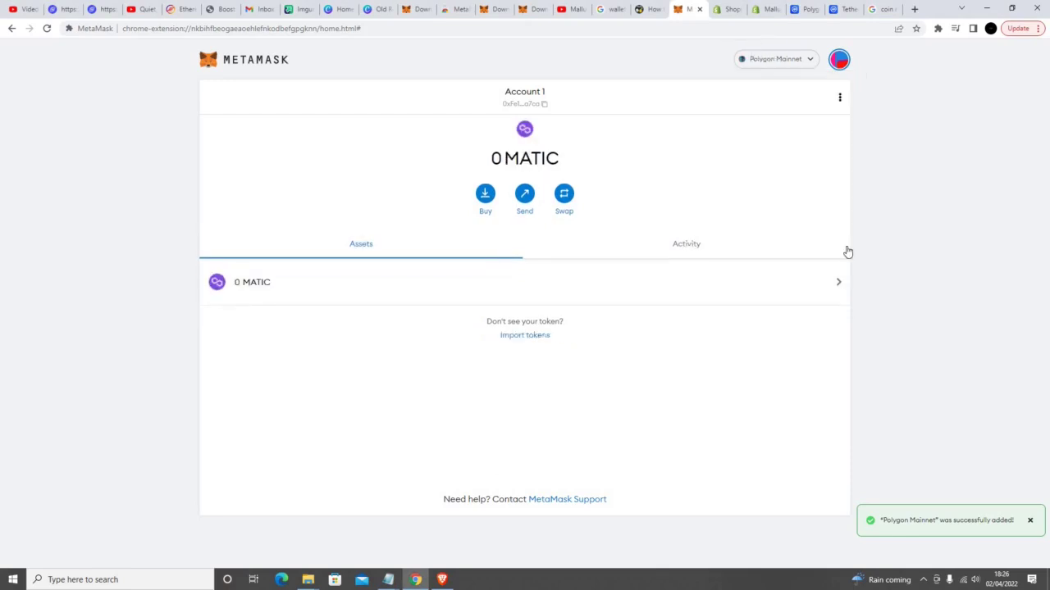
left_click(783, 63)
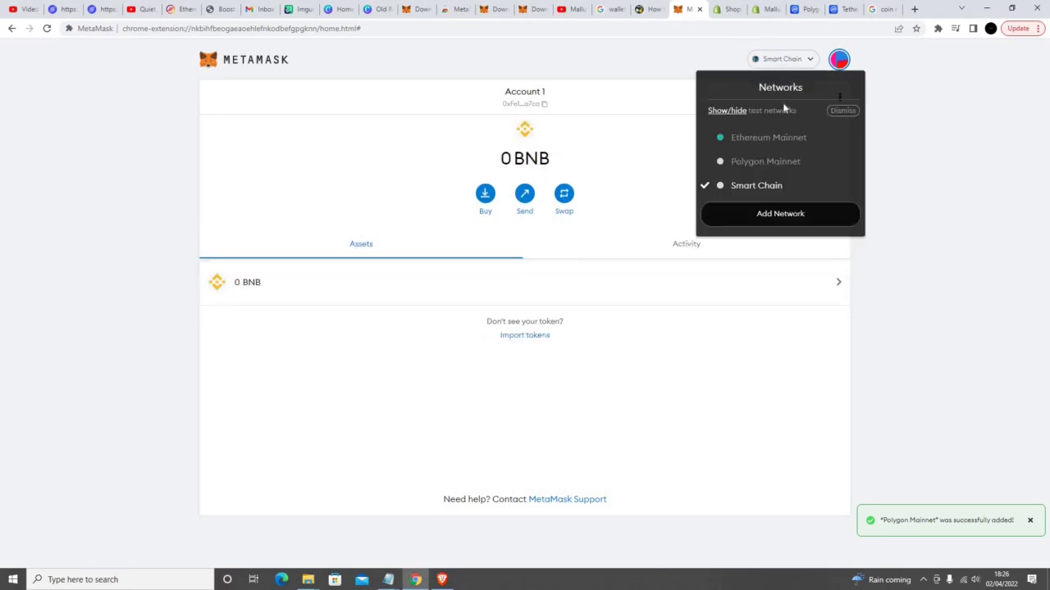
left_click(771, 164)
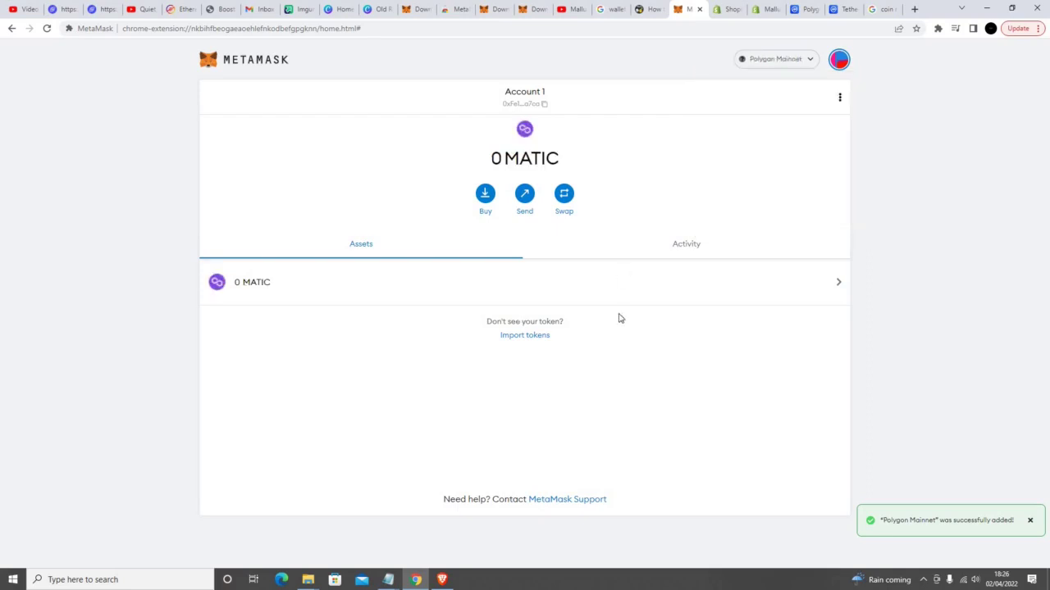
Step: Open the token import form for Polygon Mainnet and copy Tether's Polygon contract address from its CoinMarketCap page
left_click(536, 342)
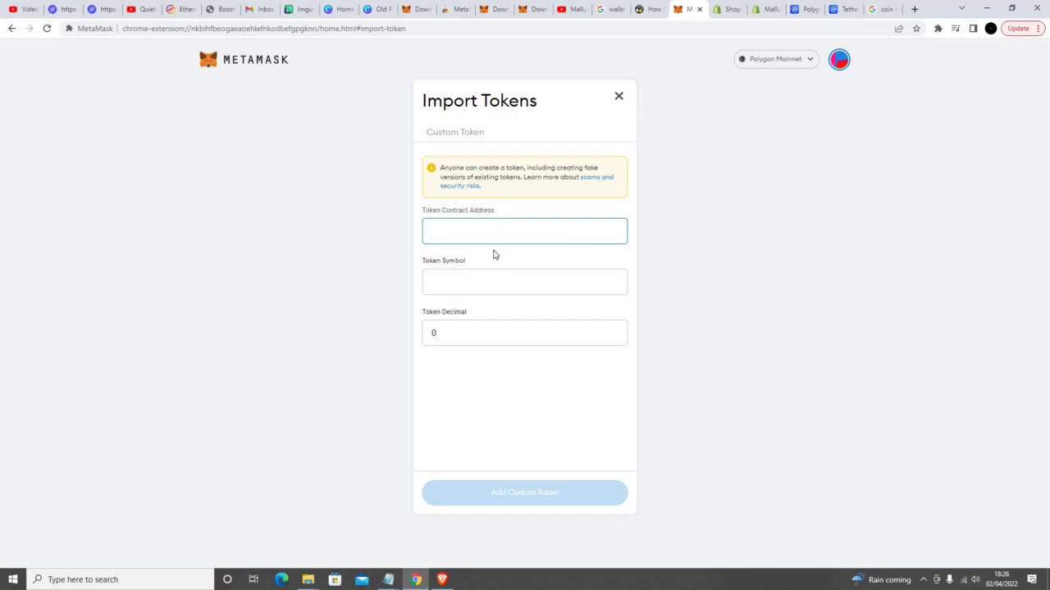
left_click(842, 15)
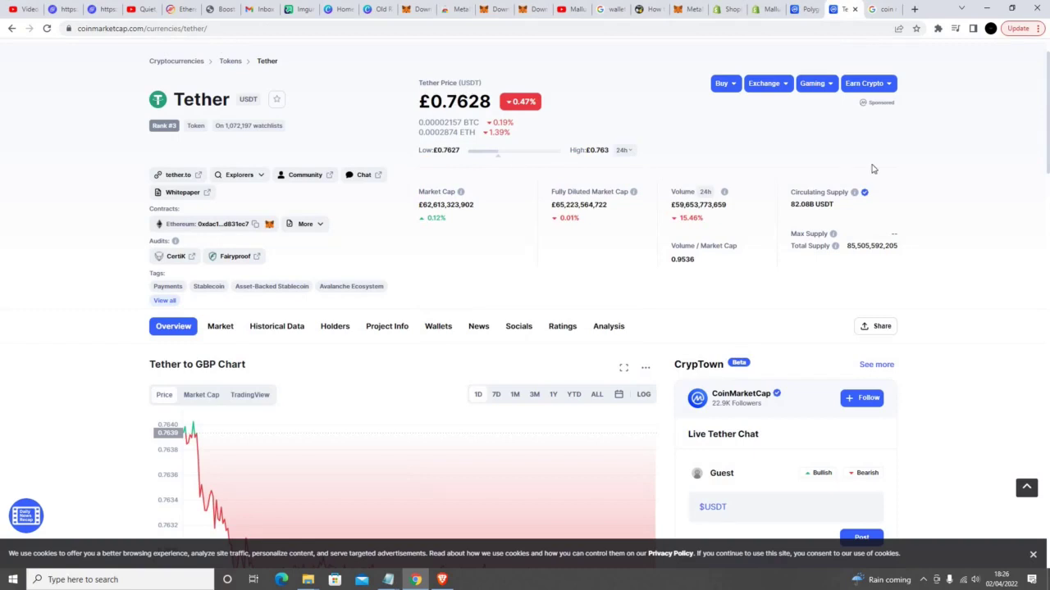
scroll(872, 169, "up", 1)
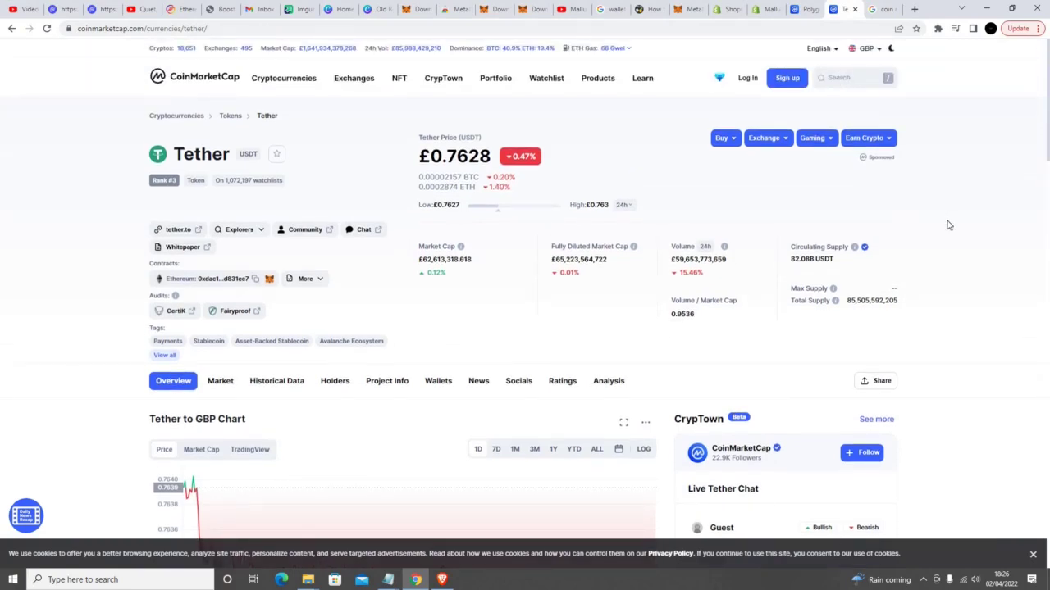
scroll(948, 224, "down", 1)
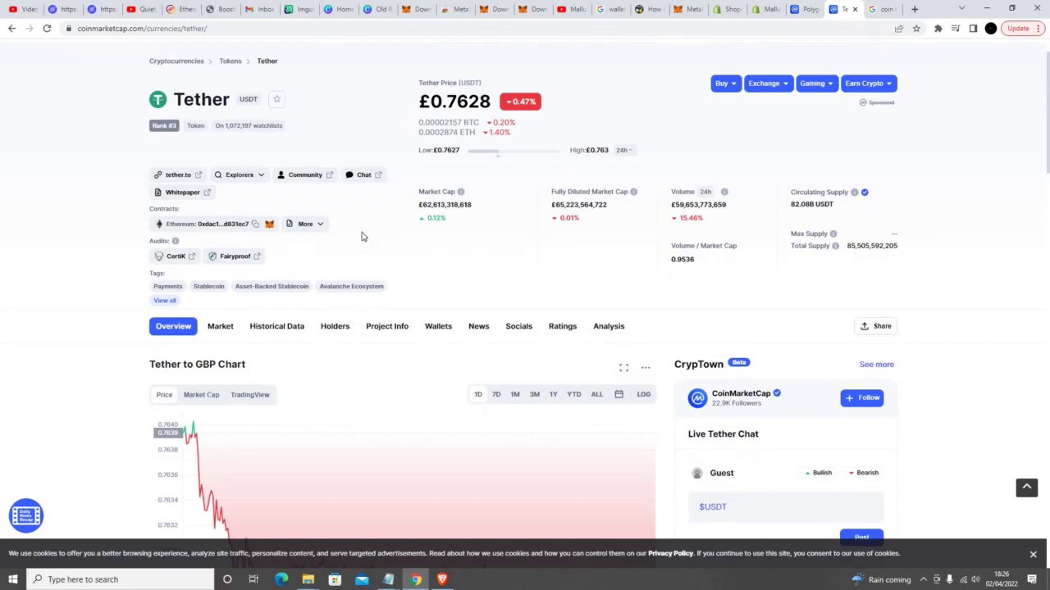
left_click(255, 224)
left_click(325, 232)
scroll(370, 261, "down", 3)
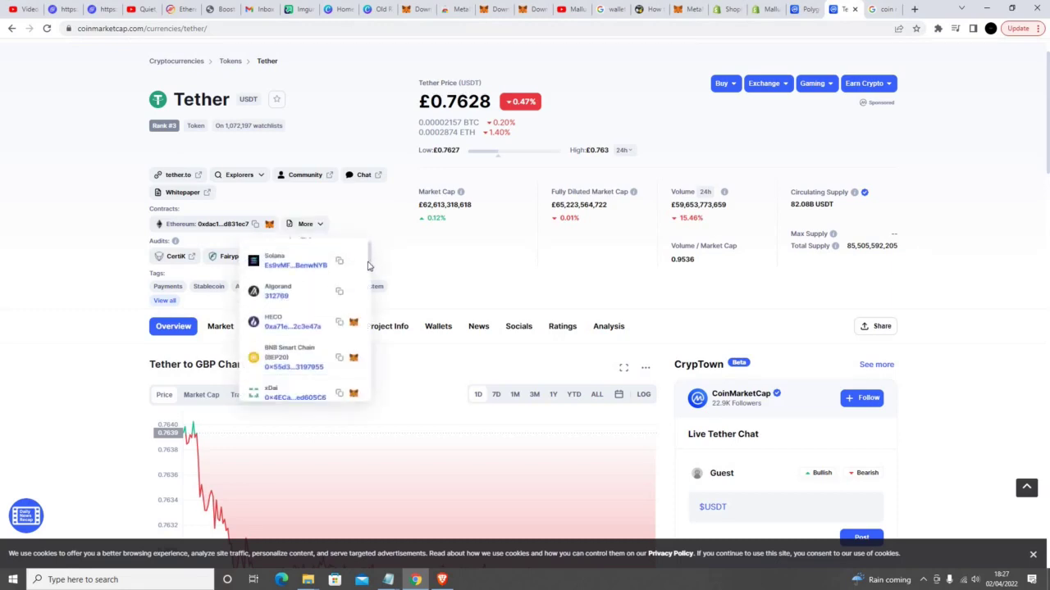
scroll(368, 273, "down", 1)
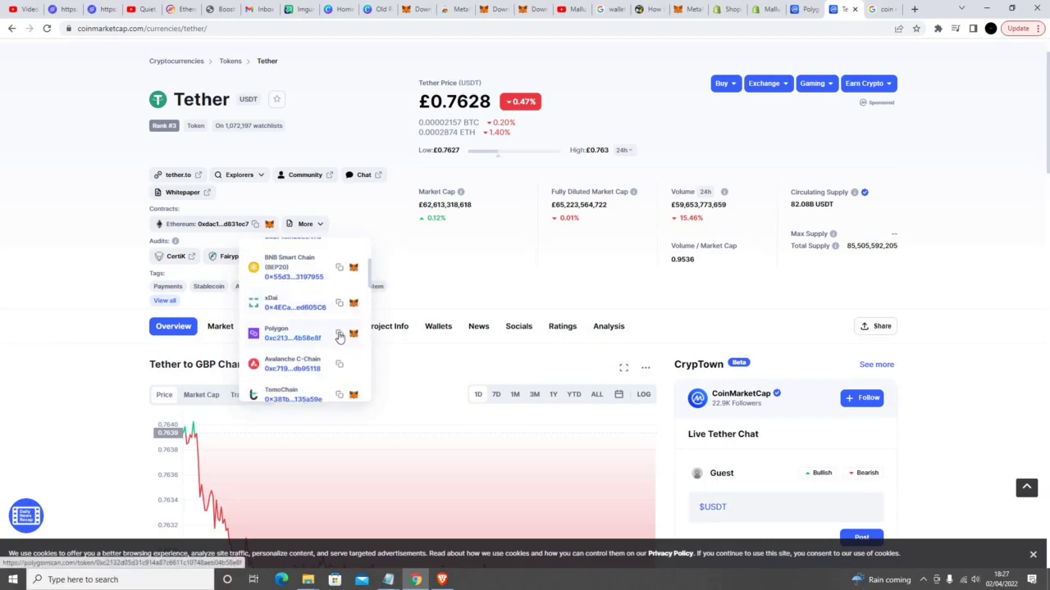
left_click(339, 337)
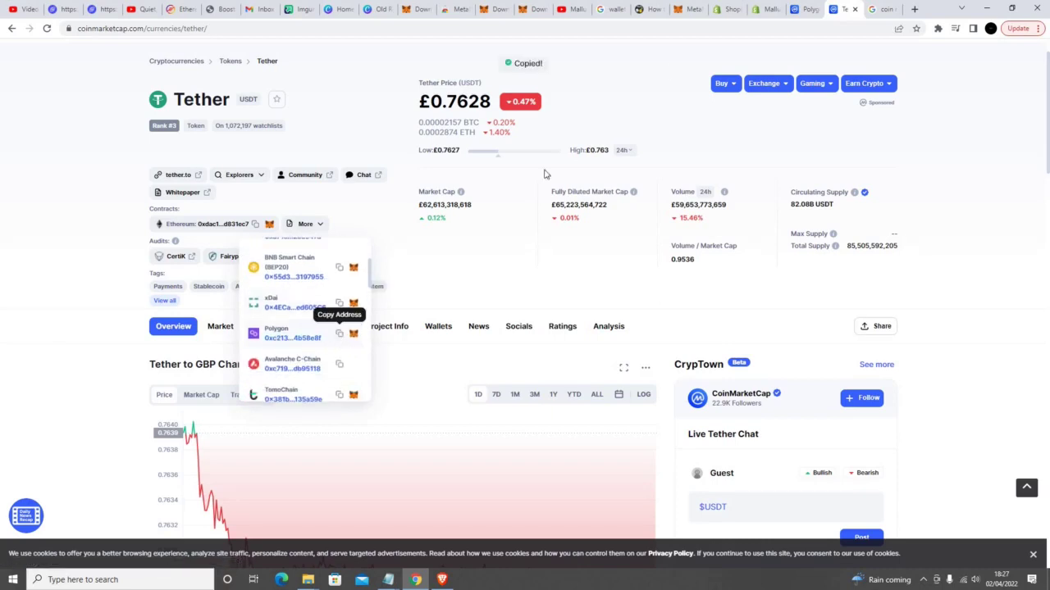
Step: Import USDT as a custom token in MetaMask using the copied contract address, and return to Account 1's overview
left_click(691, 9)
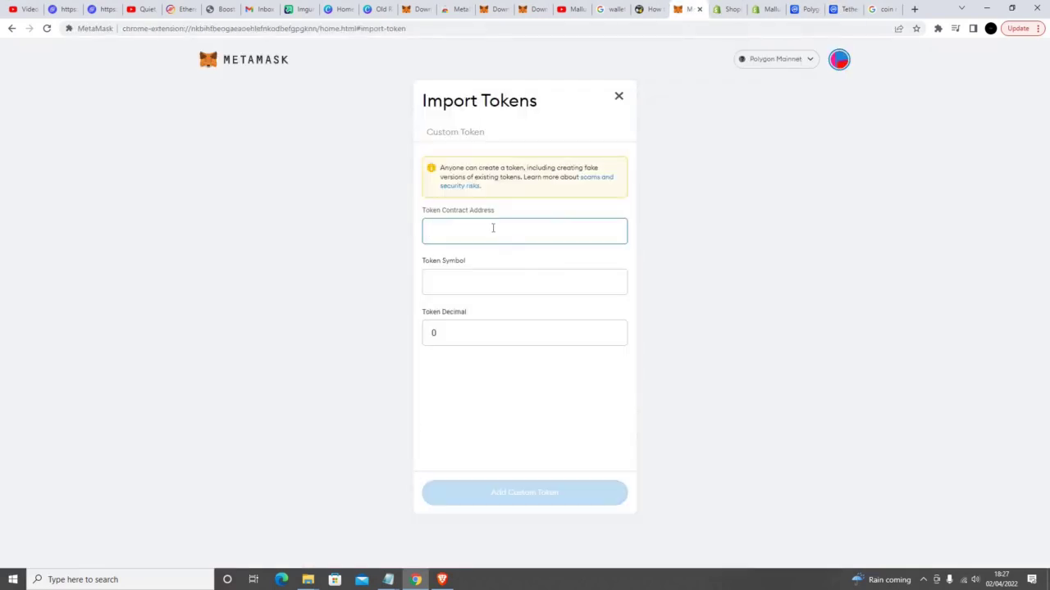
left_click(493, 228)
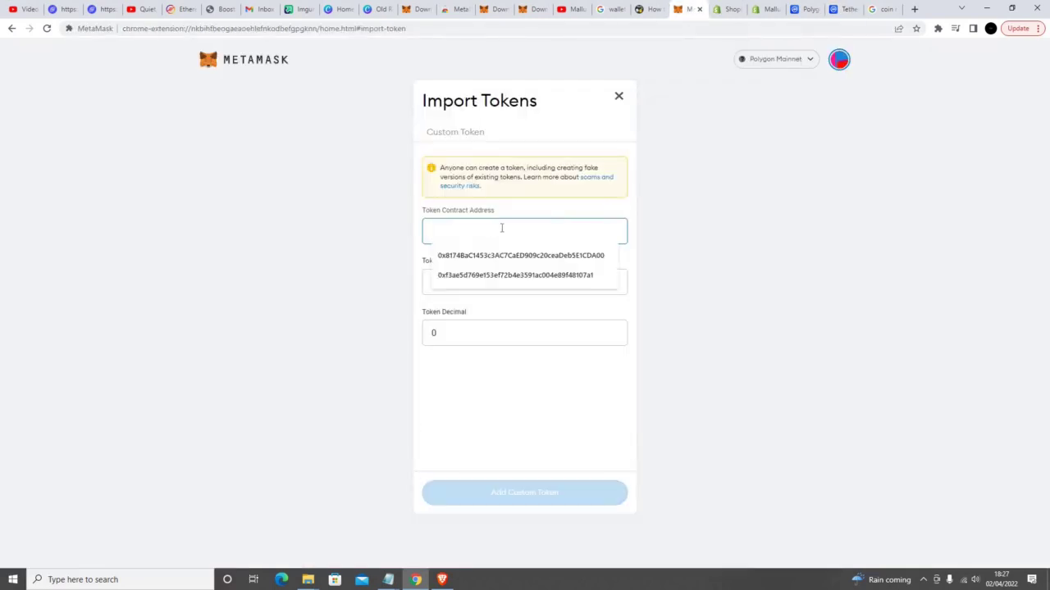
key("ctrl+v")
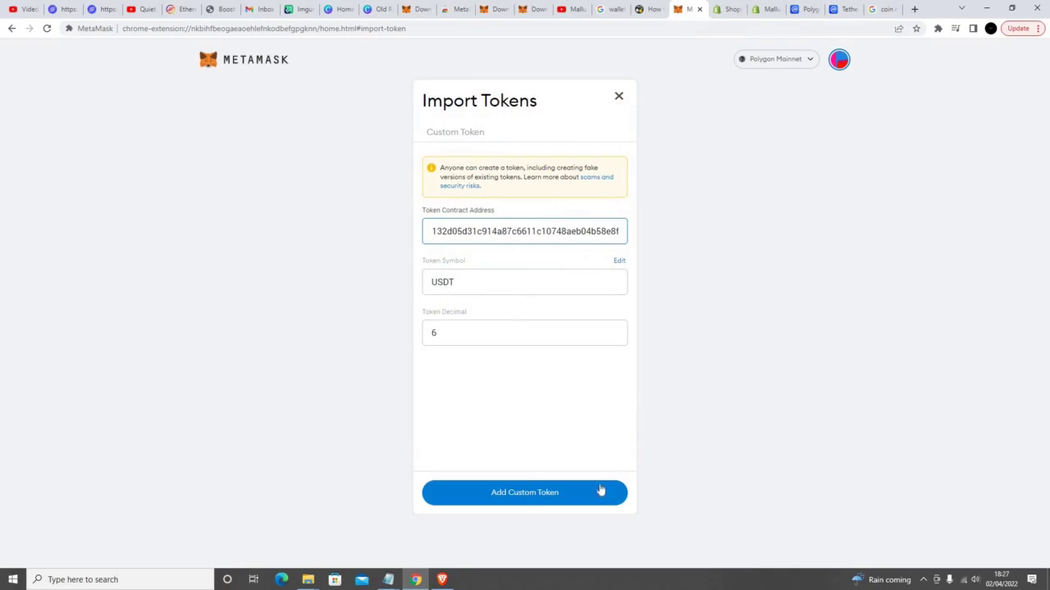
left_click(574, 494)
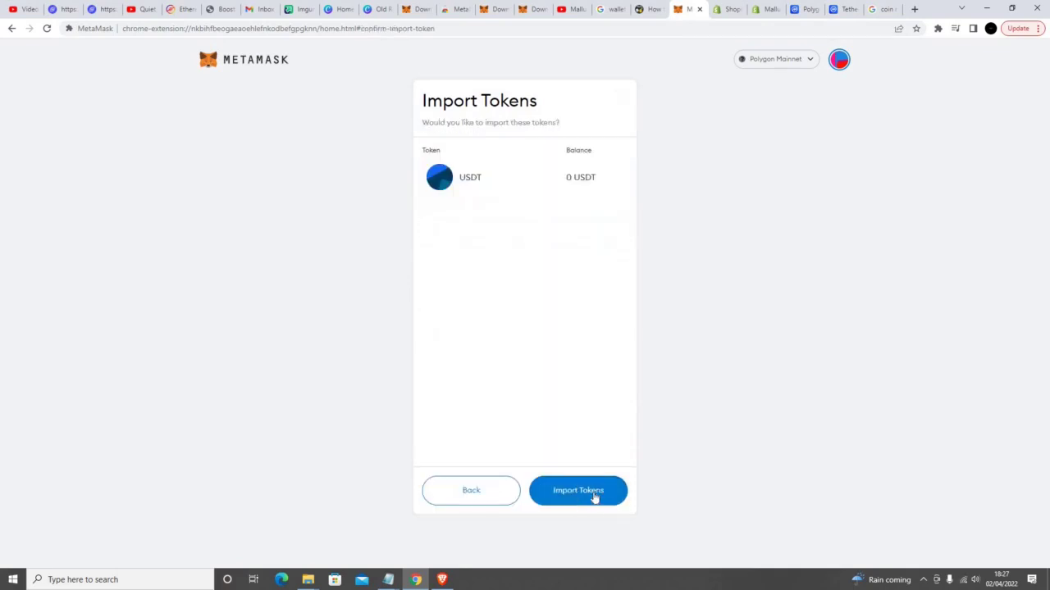
left_click(592, 494)
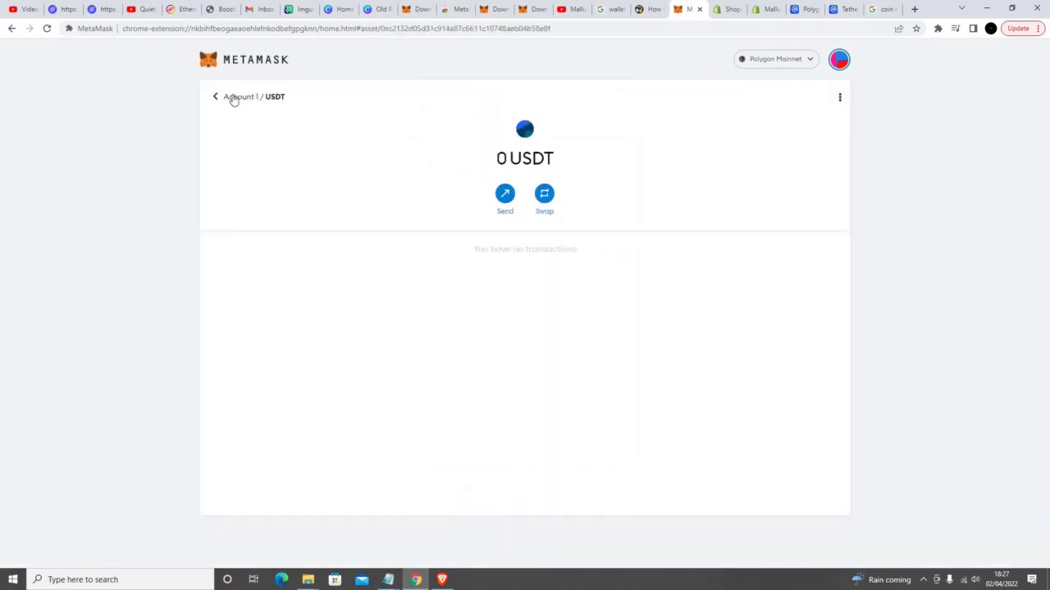
left_click(233, 98)
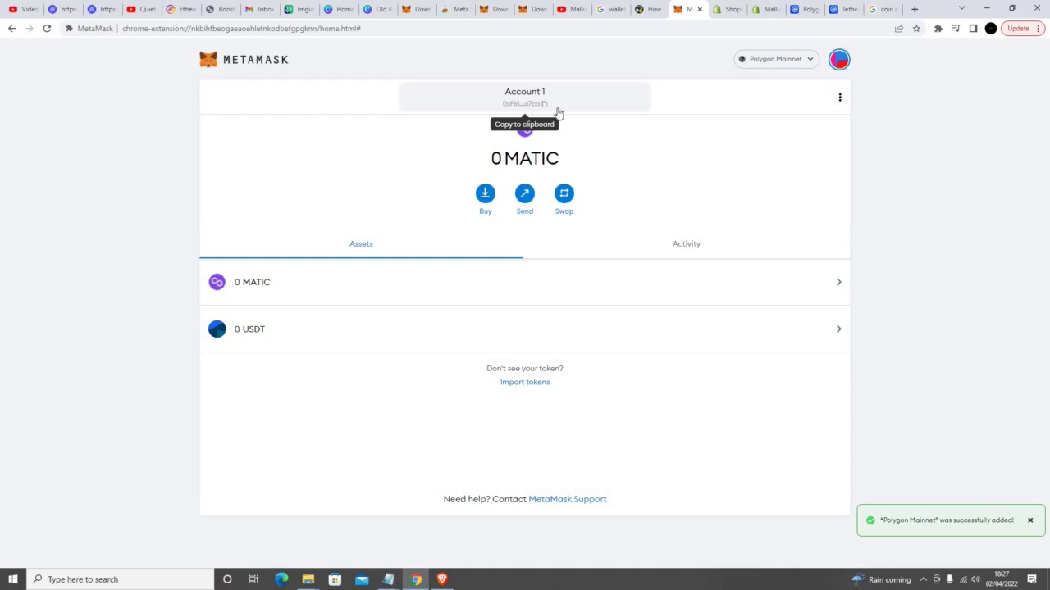
Step: Check the Account 1 asset list on Ethereum Mainnet, and switch back to Polygon Mainnet
left_click(783, 61)
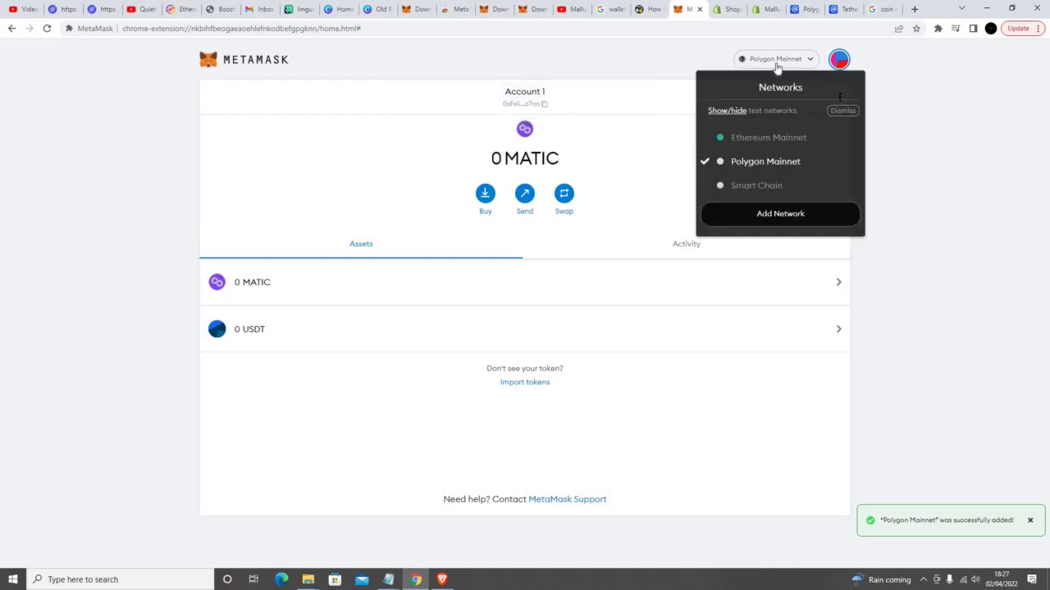
left_click(759, 141)
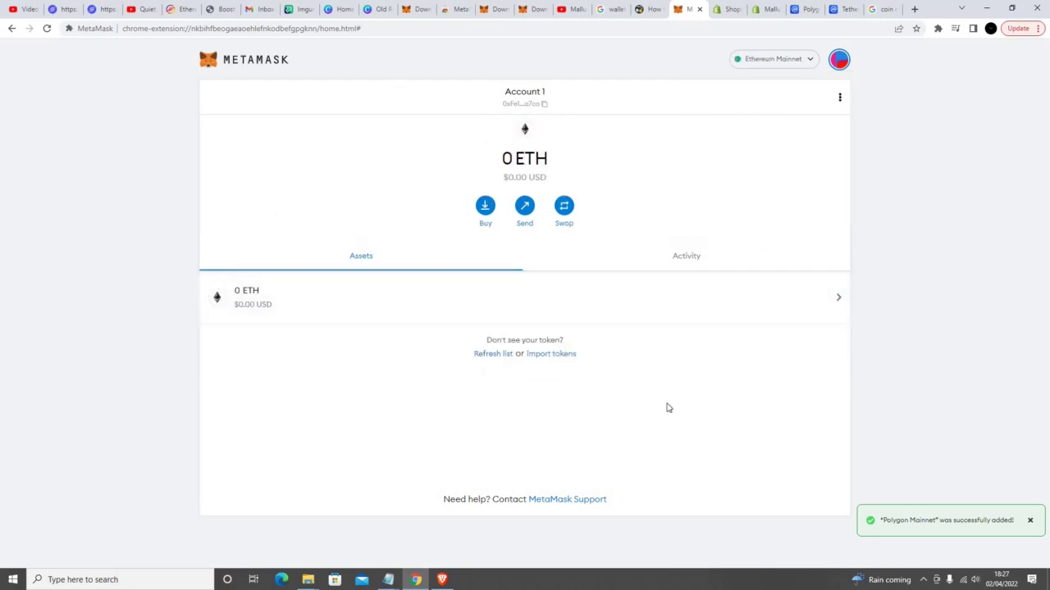
left_click(784, 66)
left_click(789, 162)
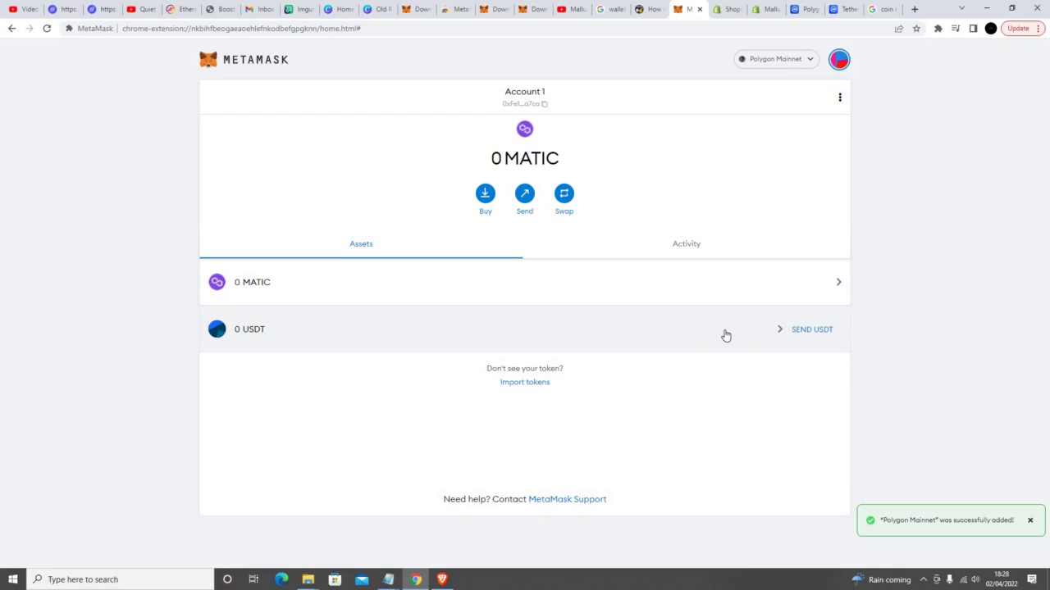
Step: Review the network list and the USDT token's details under Account 1 on Polygon Mainnet
left_click(784, 66)
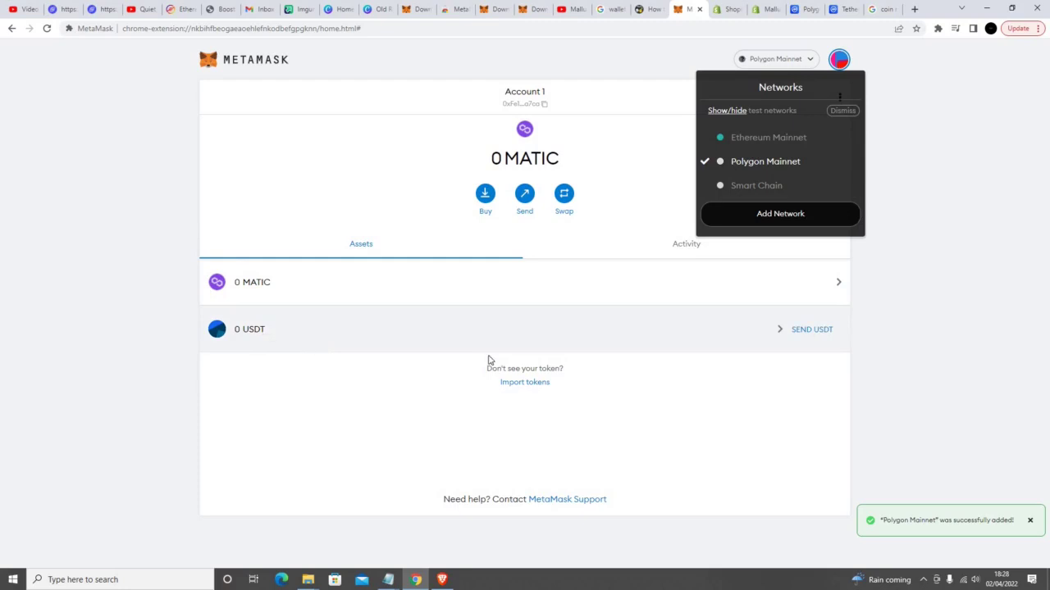
left_click(546, 343)
left_click(578, 337)
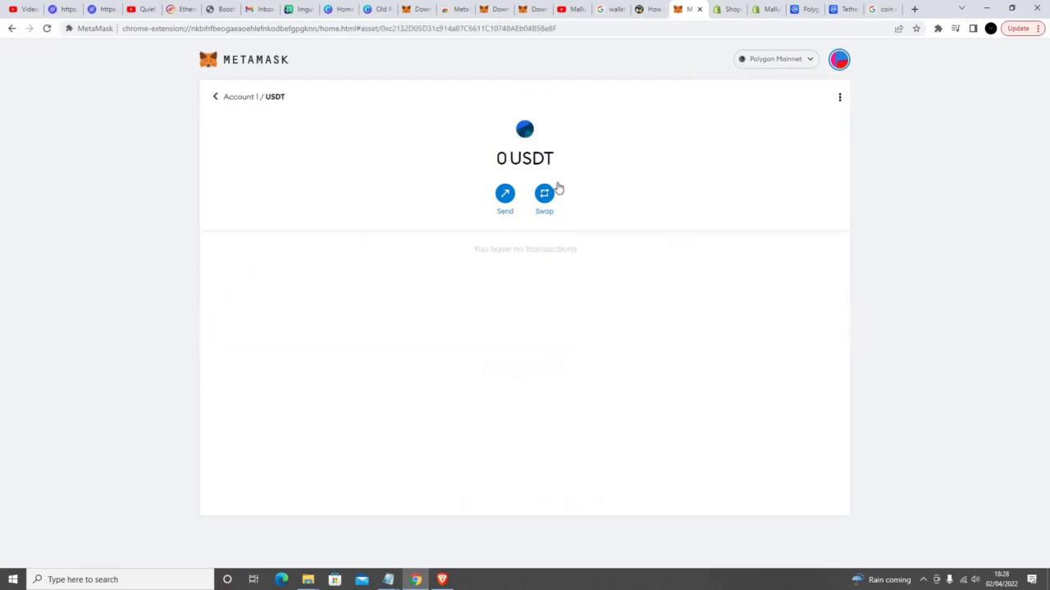
left_click(217, 98)
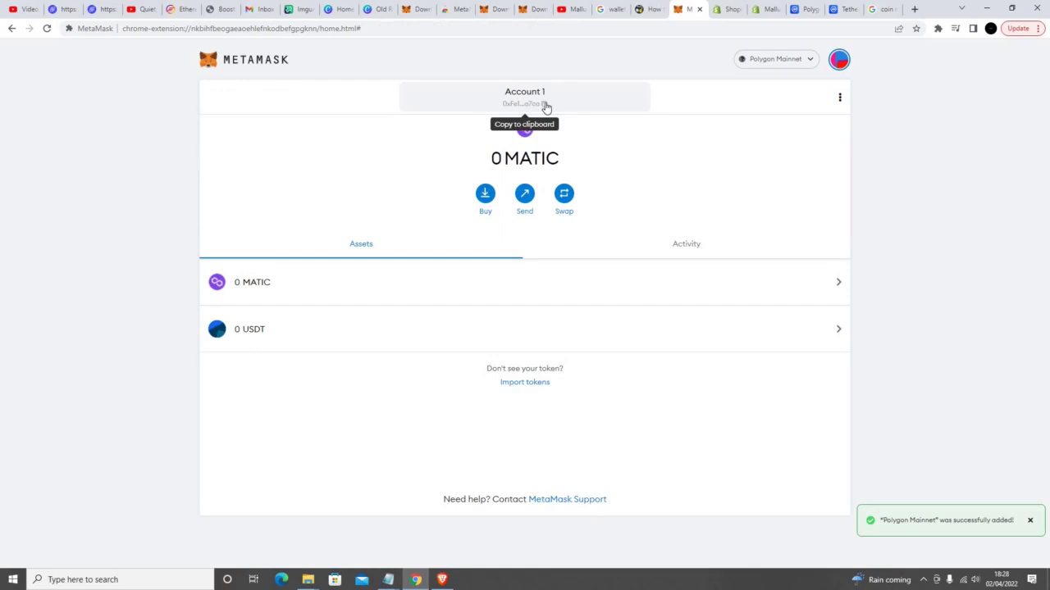
left_click(768, 324)
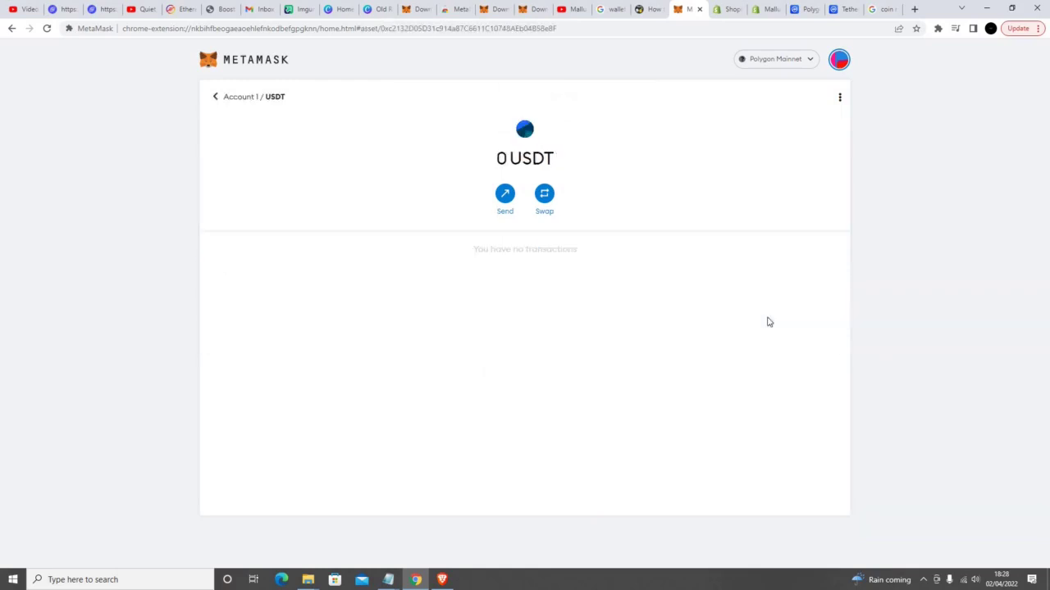
Step: Switch the wallet to Ethereum Mainnet, start a token import, and copy Tether's Ethereum contract address from its CoinMarketCap page
left_click(792, 67)
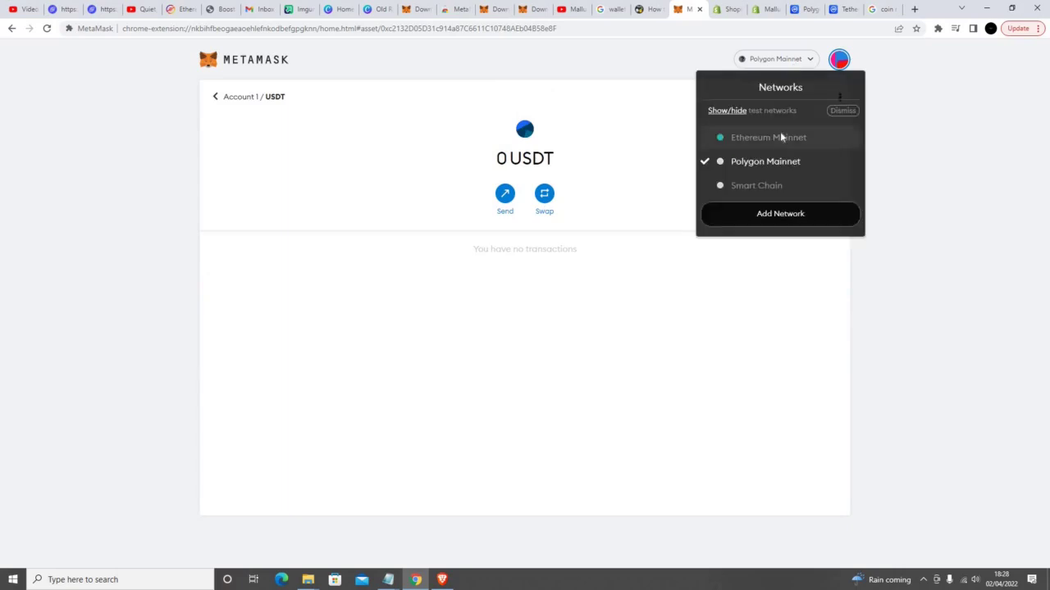
left_click(780, 135)
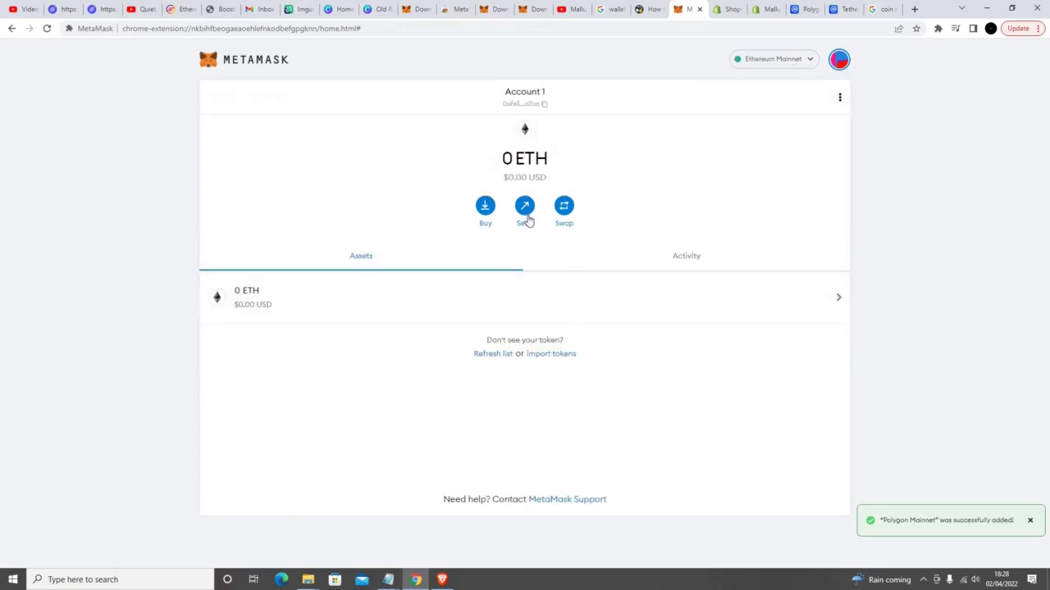
left_click(562, 355)
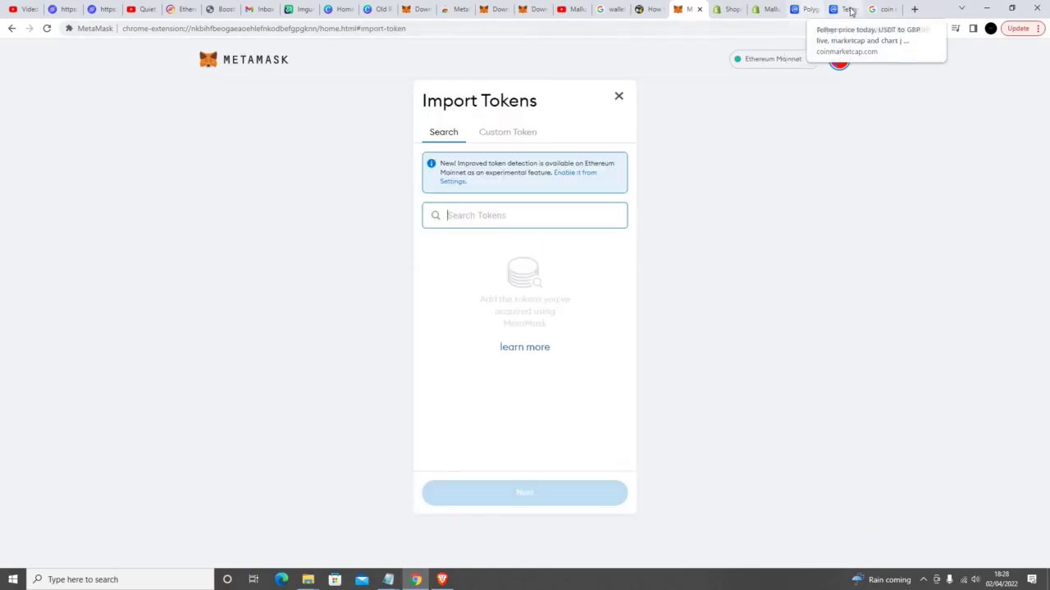
left_click(841, 12)
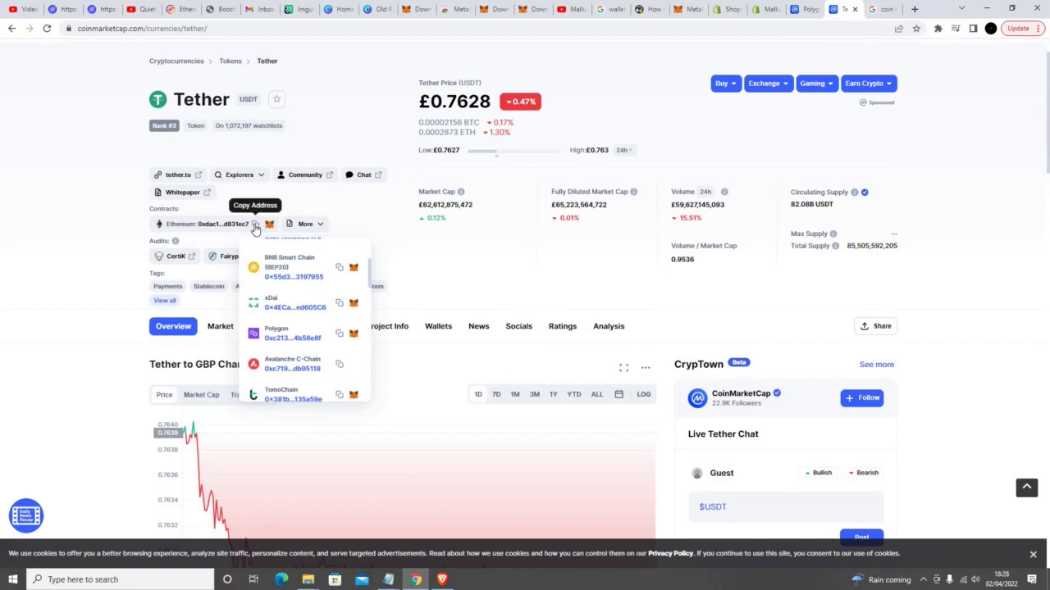
left_click(255, 226)
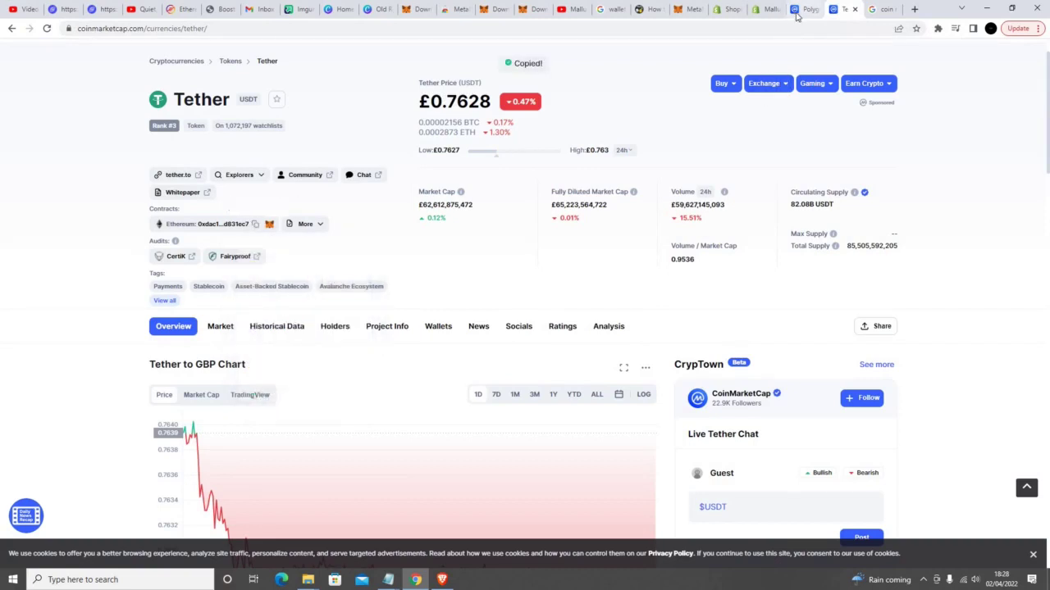
Step: Find Tether USD (USDT) in MetaMask with the copied contract address, import it on Ethereum Mainnet, and return to Account 1's overview
left_click(677, 12)
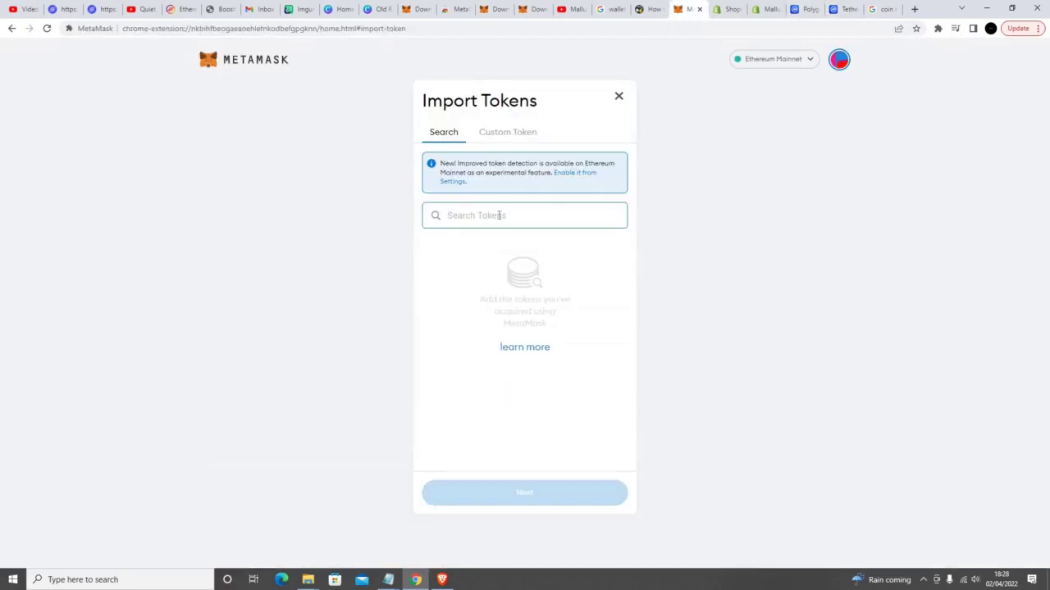
right_click(499, 215)
left_click(557, 301)
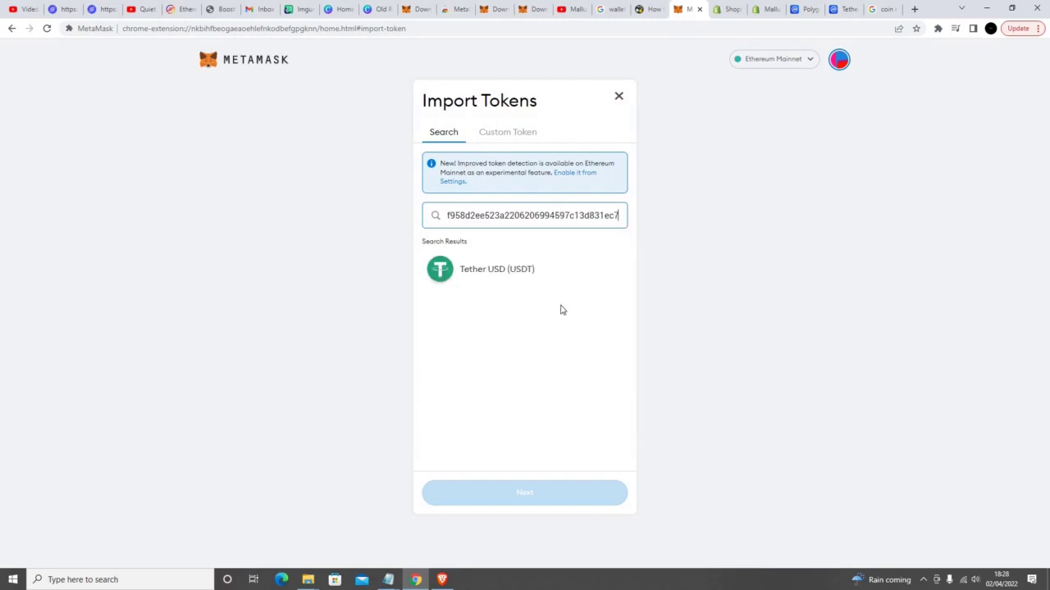
left_click(497, 283)
left_click(567, 494)
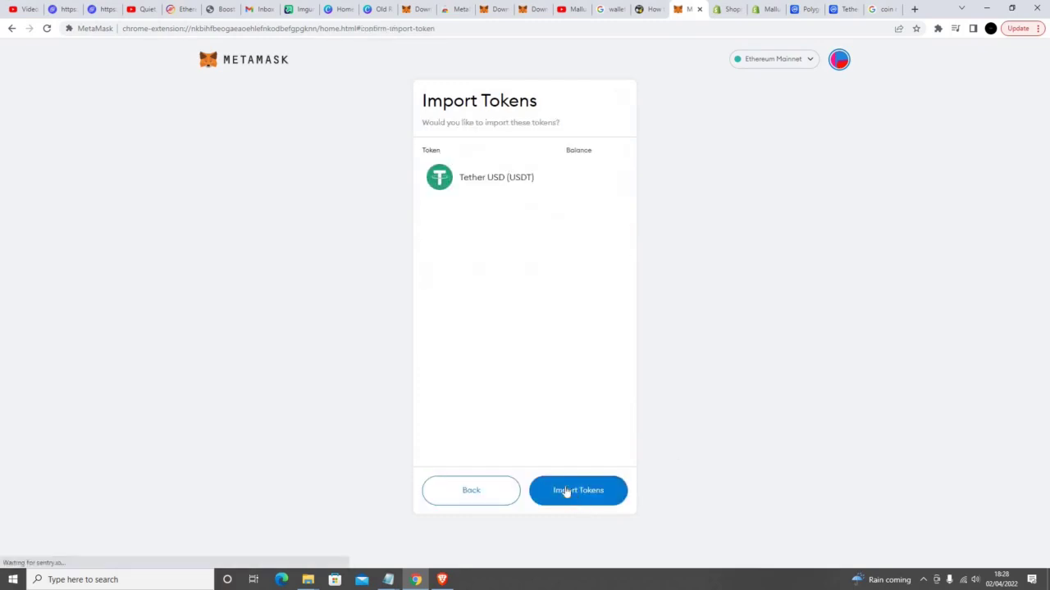
left_click(574, 492)
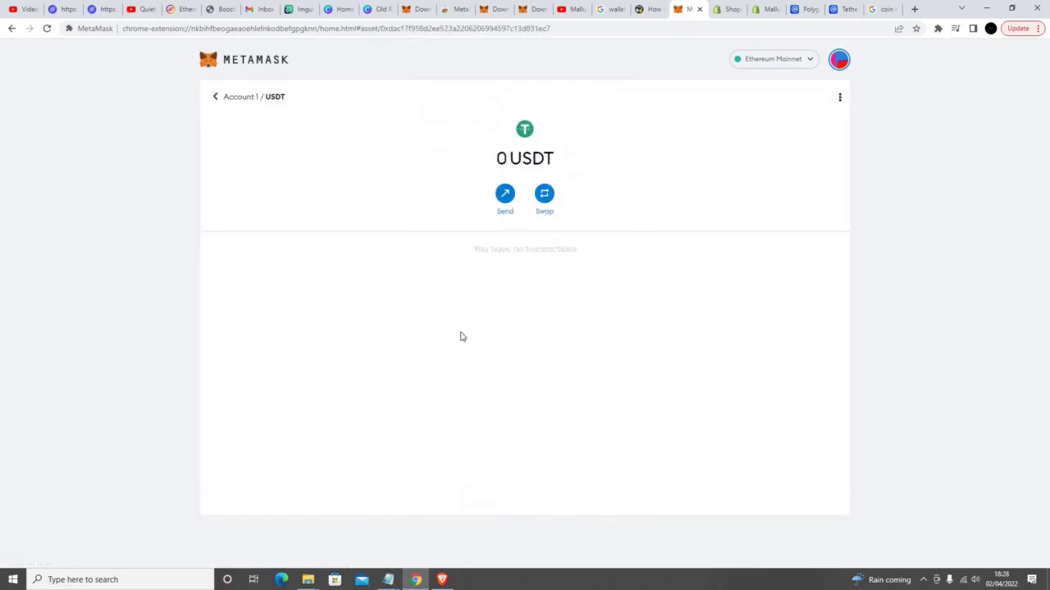
left_click(242, 97)
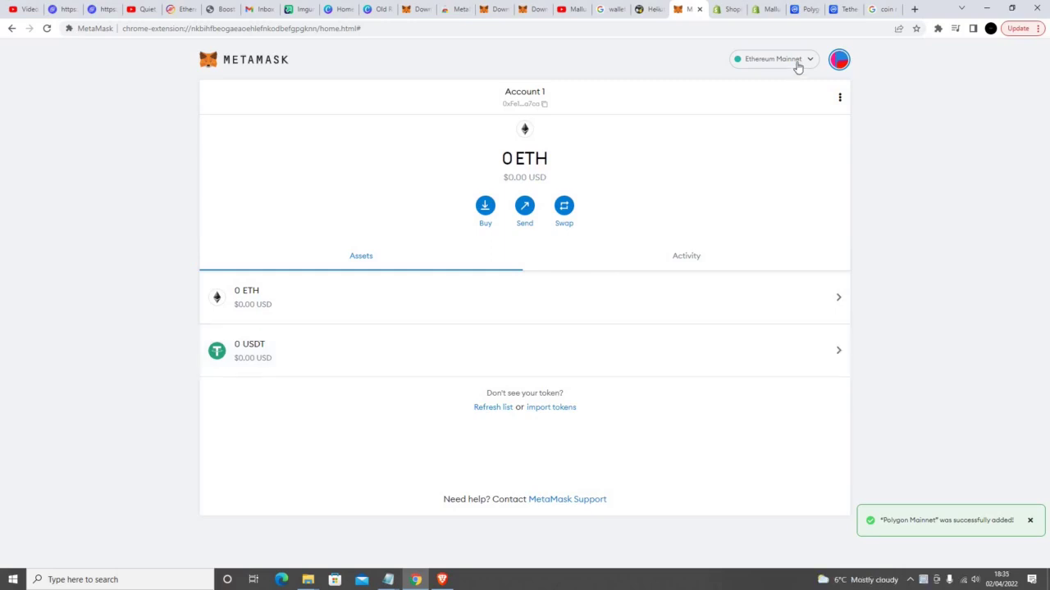
Step: Compare Account 1's assets on Ethereum Mainnet and Polygon Mainnet, ending on Polygon Mainnet with the network list open
left_click(797, 62)
left_click(773, 136)
left_click(792, 54)
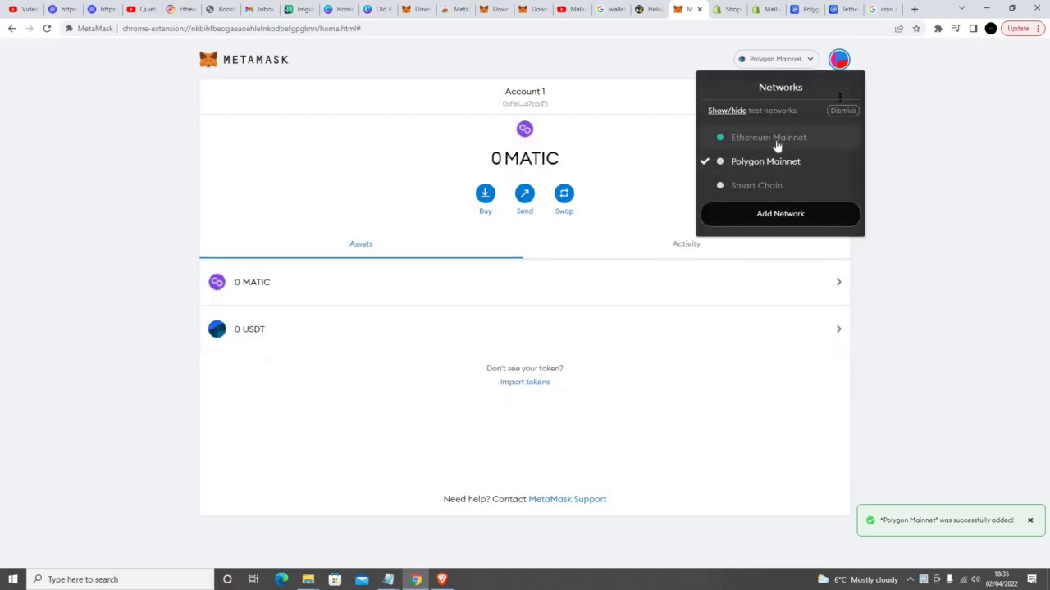
left_click(777, 141)
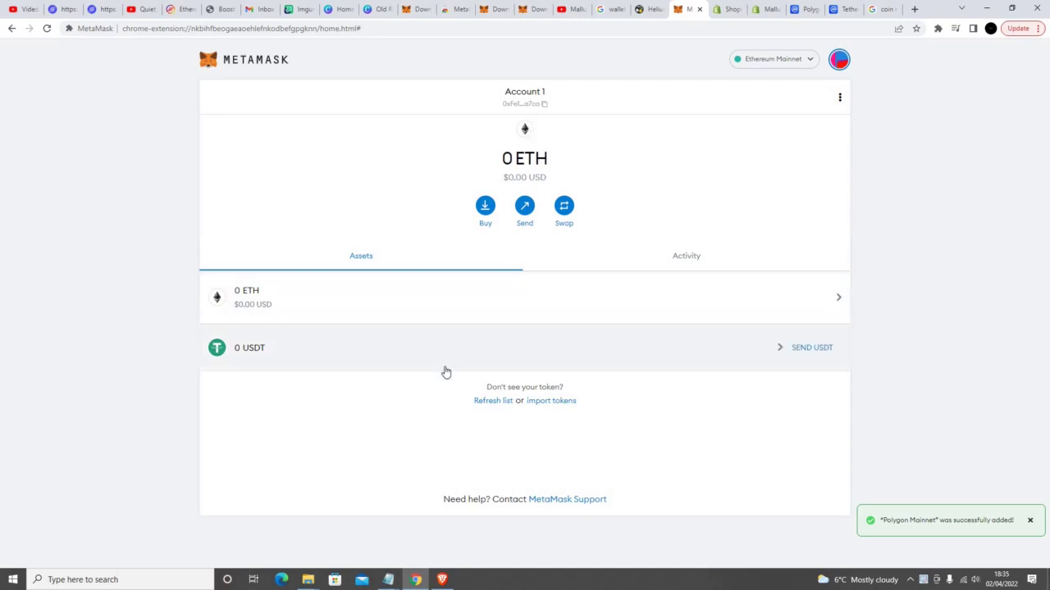
left_click(792, 62)
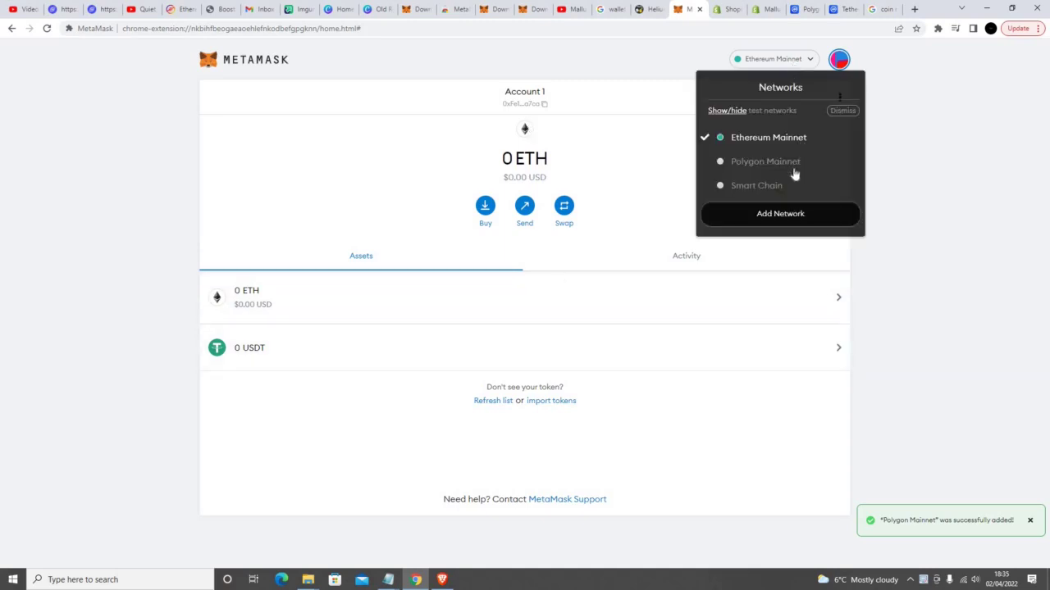
left_click(792, 164)
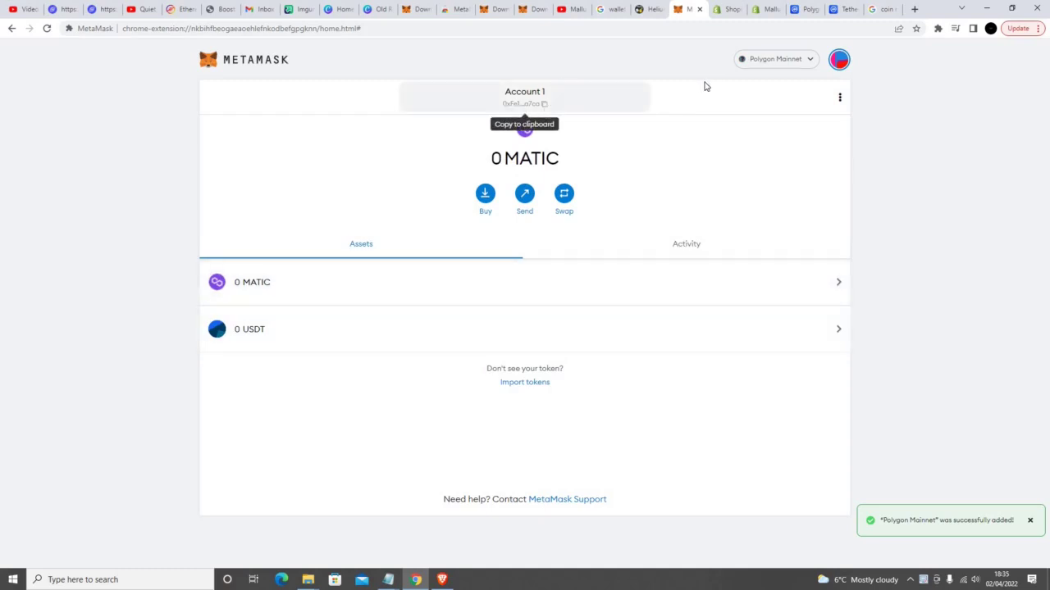
left_click(771, 60)
left_click(748, 143)
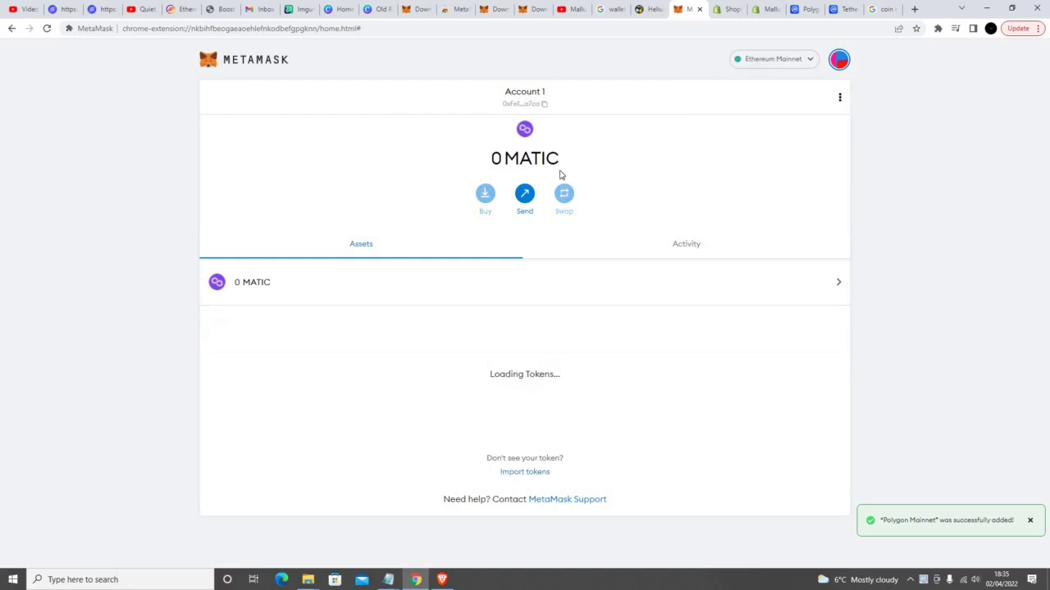
left_click(789, 73)
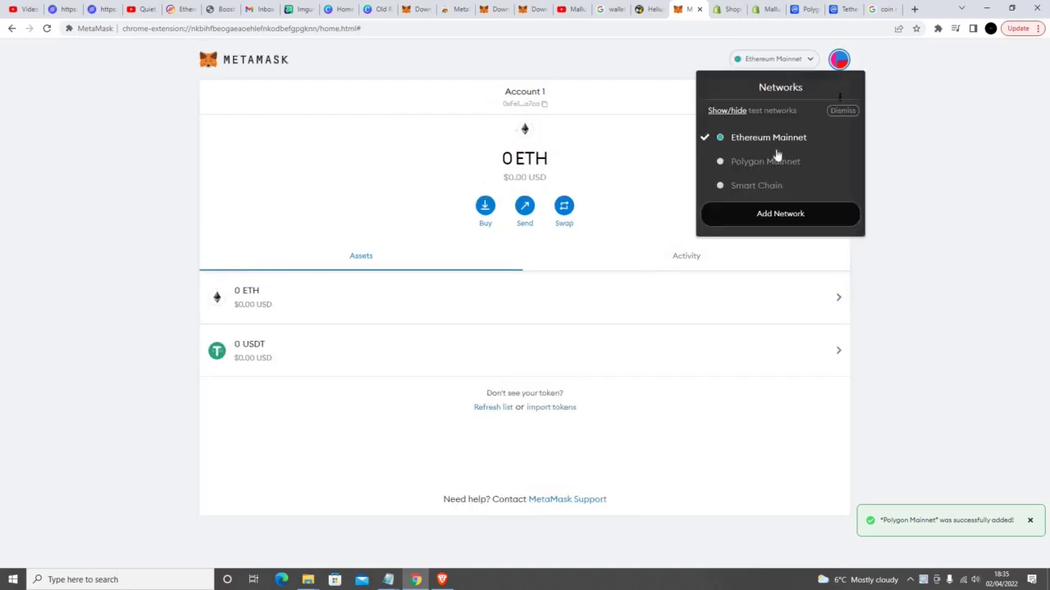
left_click(779, 167)
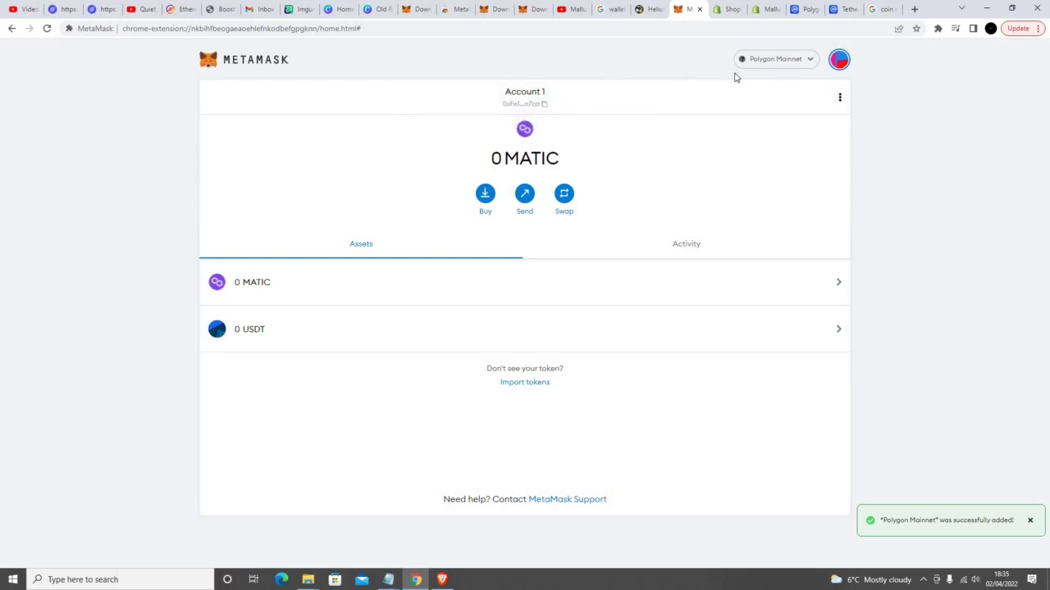
left_click(782, 61)
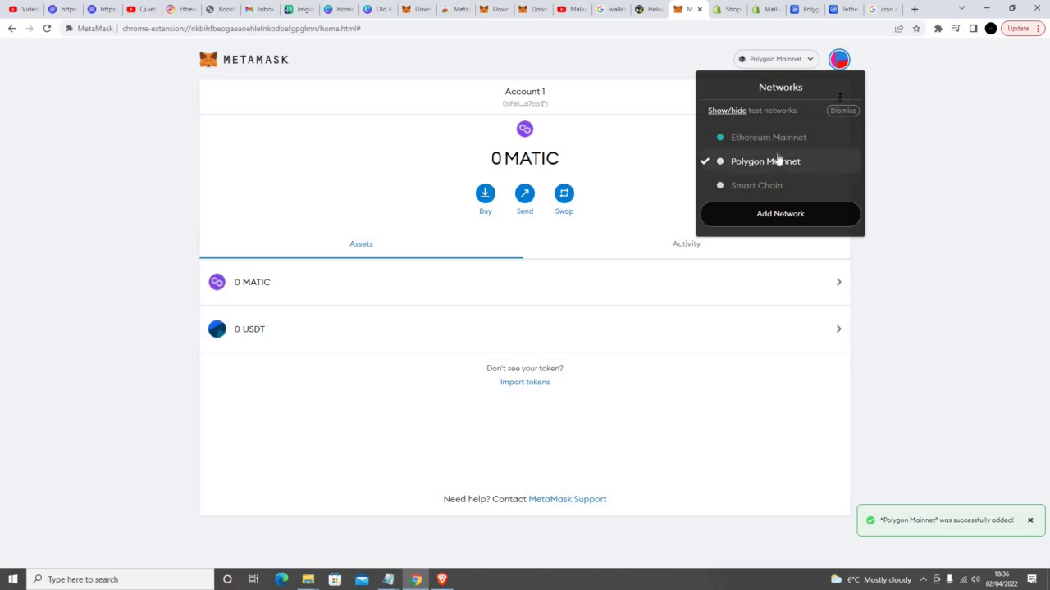
Step: Open the blog's MetaMask setup article from the Helium page and review its Smart Chain and Polygon network details
left_click(648, 10)
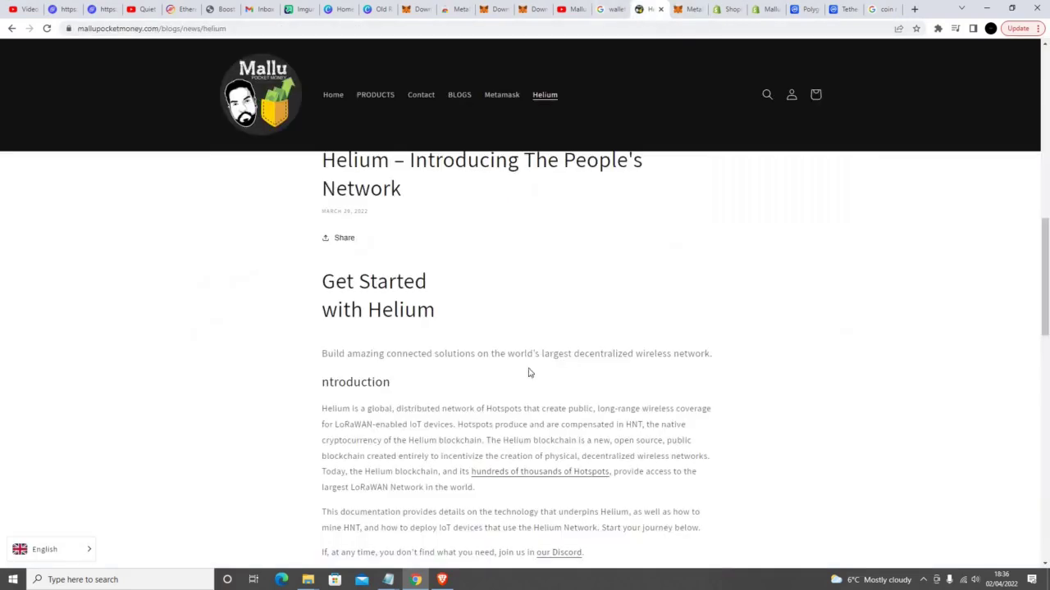
scroll(538, 328, "down", 5)
scroll(548, 307, "up", 10)
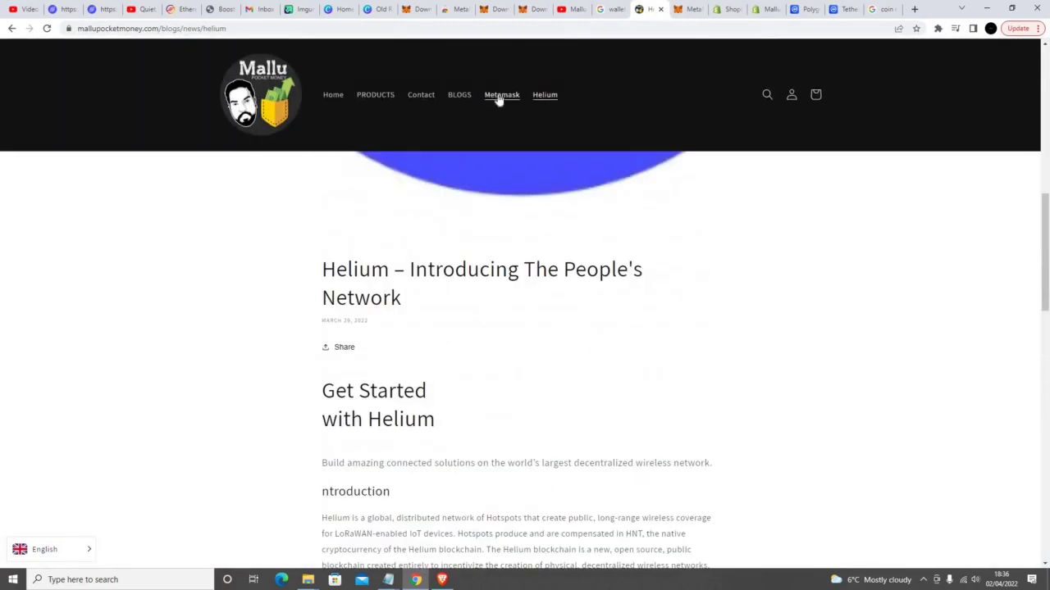
left_click(497, 97)
scroll(699, 219, "down", 15)
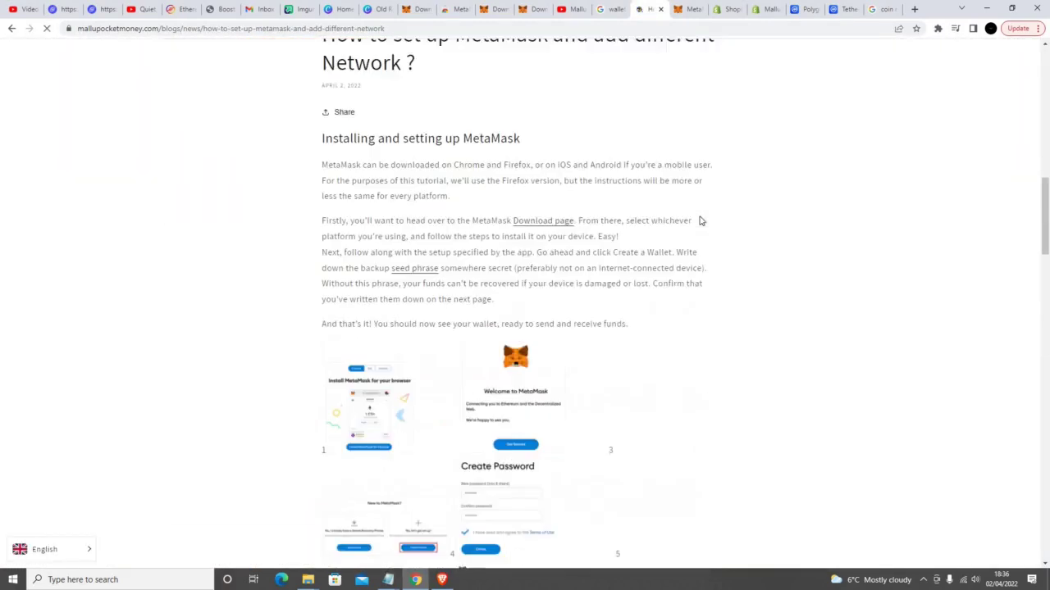
scroll(464, 406, "down", 11)
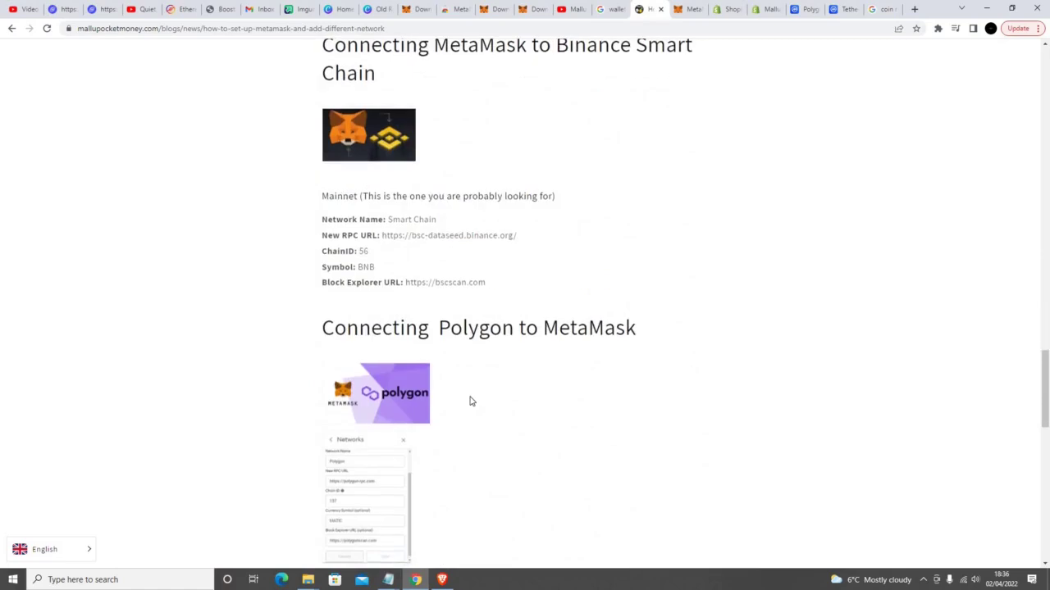
Step: Look over the Tether and Polygon pages on CoinMarketCap, and return to the MetaMask wallet
left_click(845, 9)
left_click(814, 10)
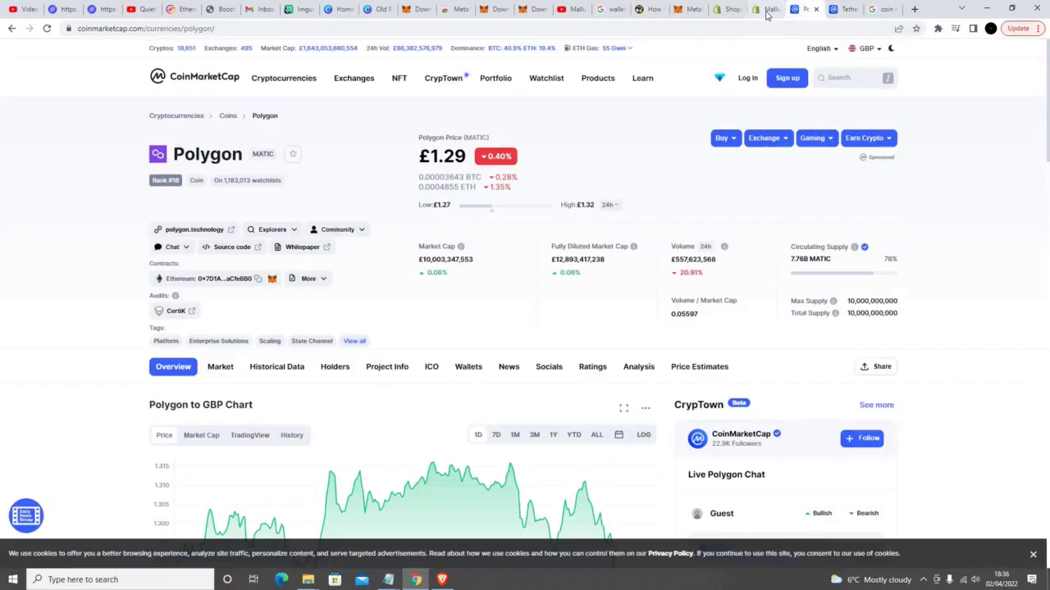
left_click(693, 10)
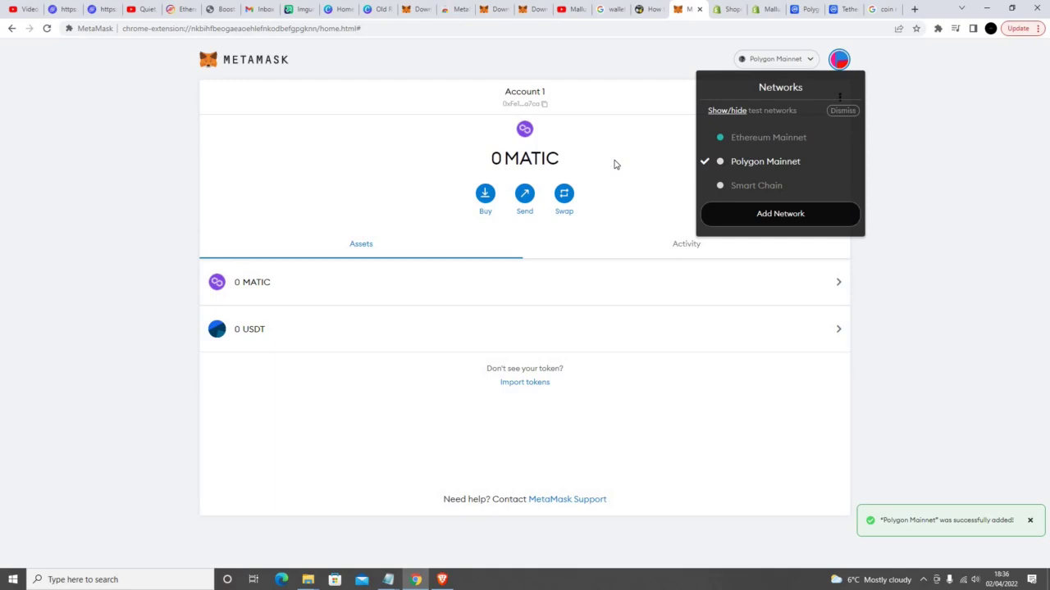
Step: Review the Avalanche network details and the comment form at the end of the MetaMask setup article
left_click(648, 15)
scroll(546, 298, "down", 5)
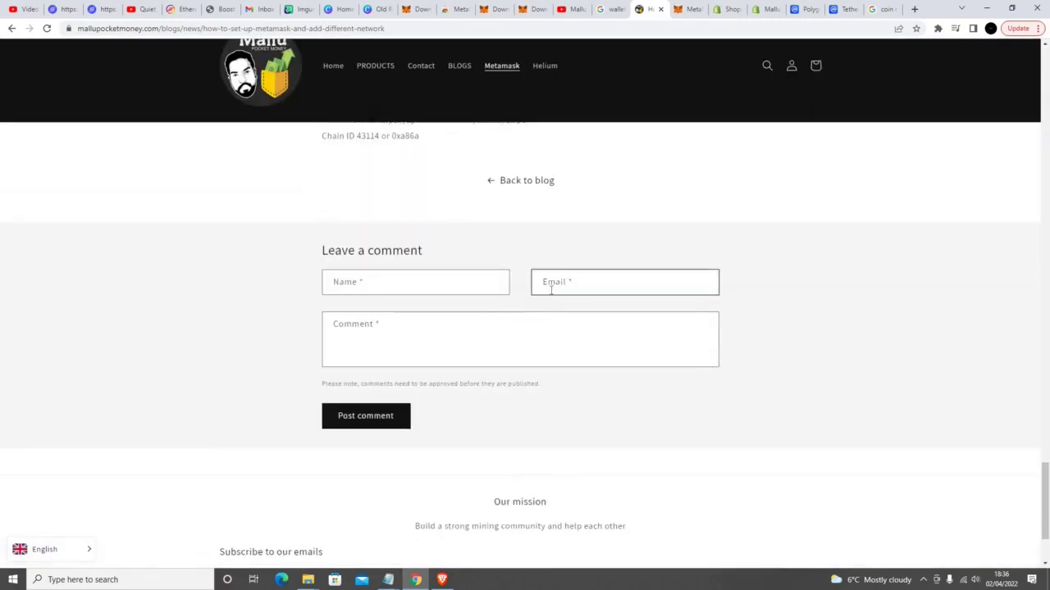
scroll(550, 289, "up", 3)
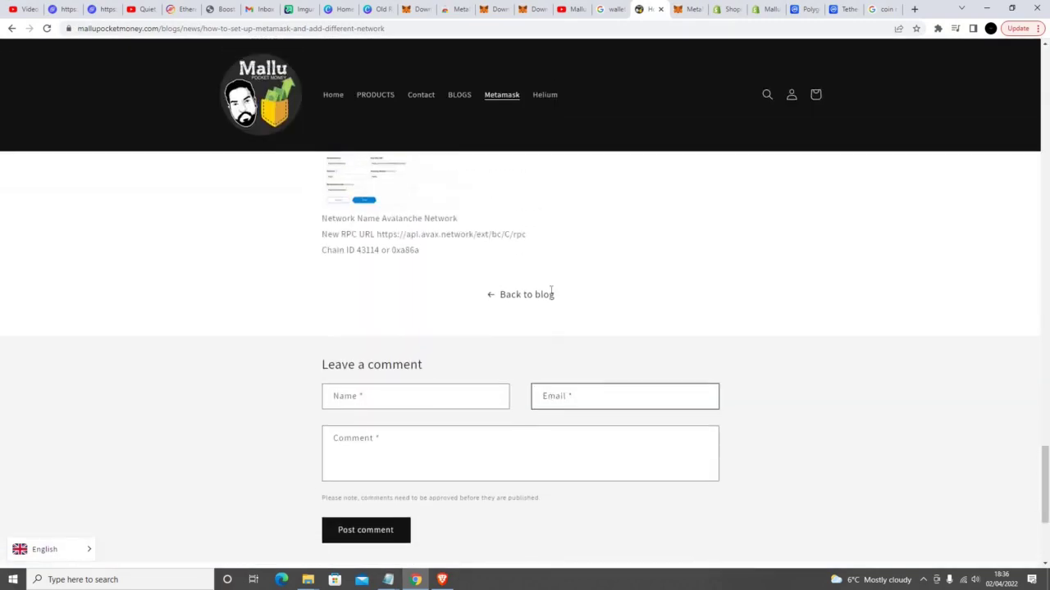
scroll(386, 313, "down", 3)
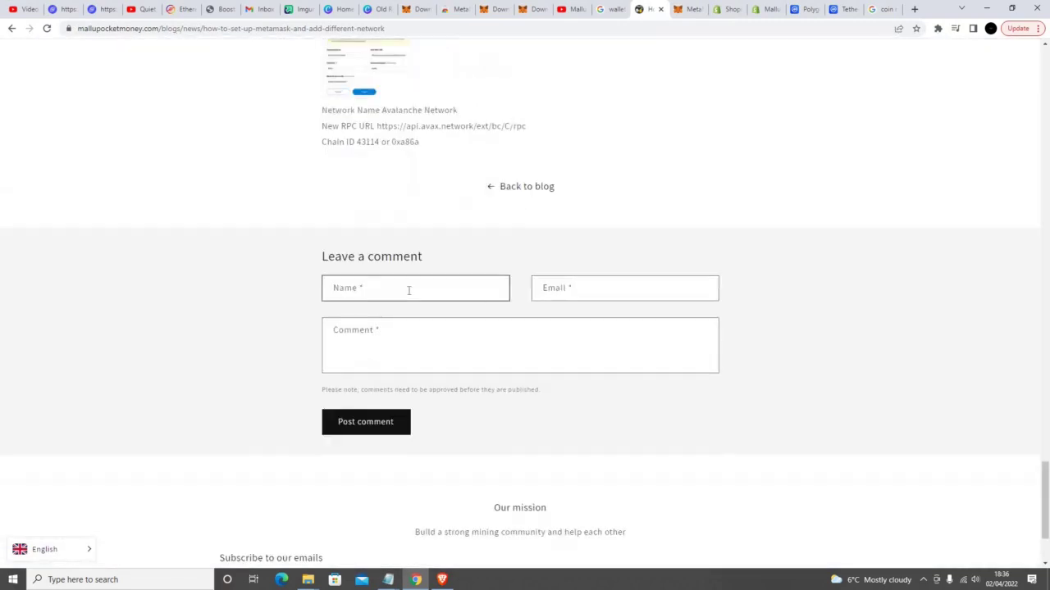
scroll(394, 349, "up", 4)
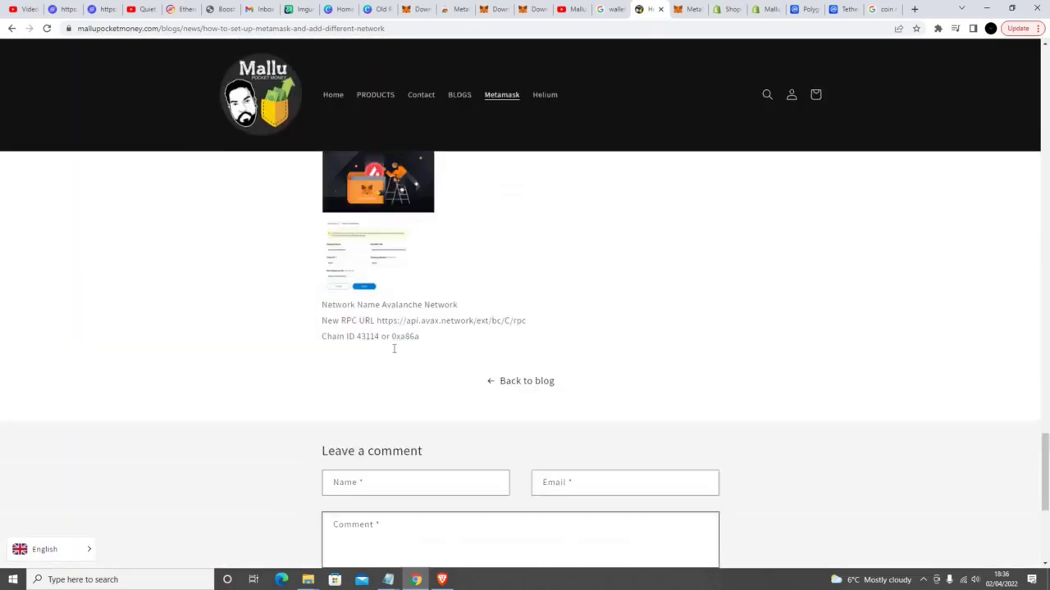
scroll(386, 349, "down", 3)
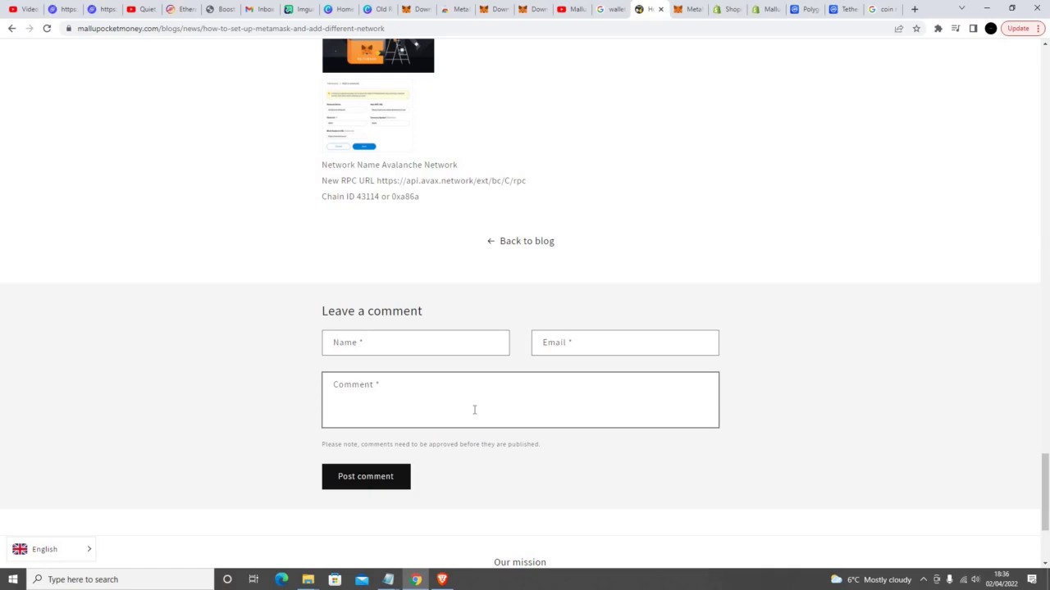
scroll(474, 410, "up", 10)
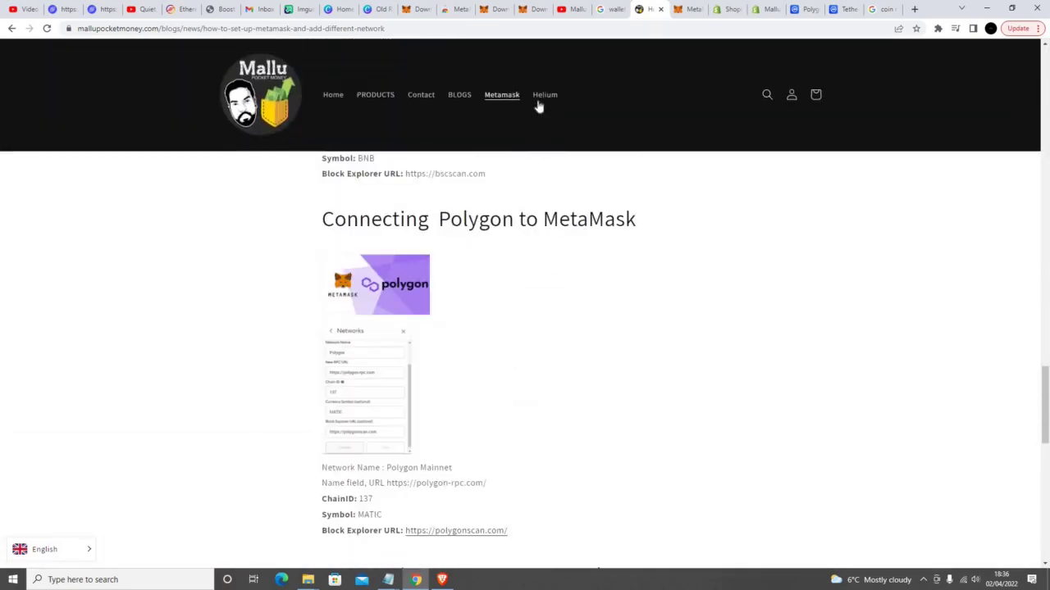
Step: Open the blog's Helium article and look through it down to the comment form
left_click(551, 131)
scroll(623, 300, "down", 15)
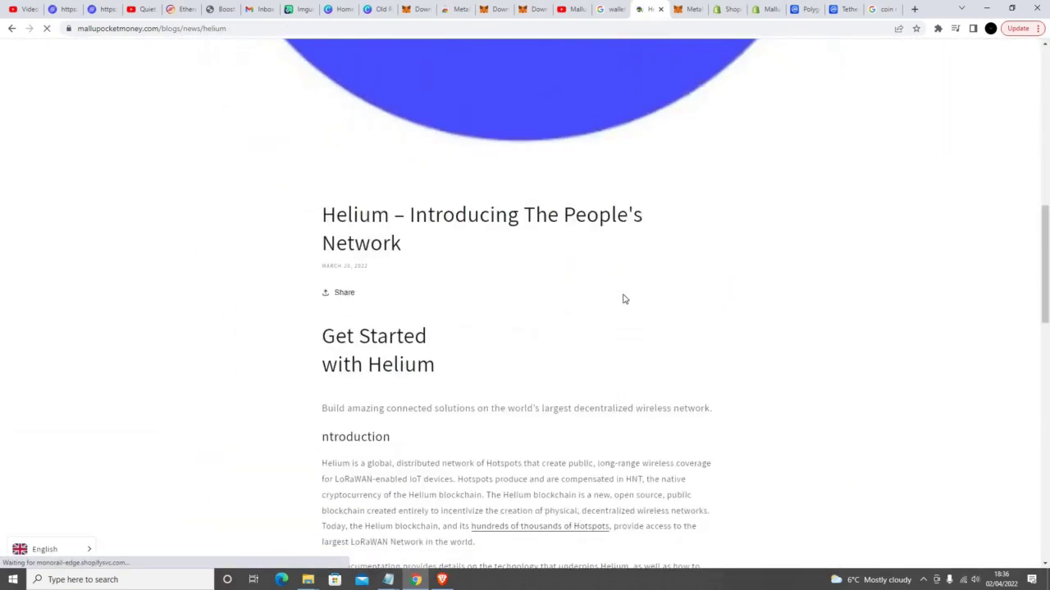
scroll(624, 300, "down", 5)
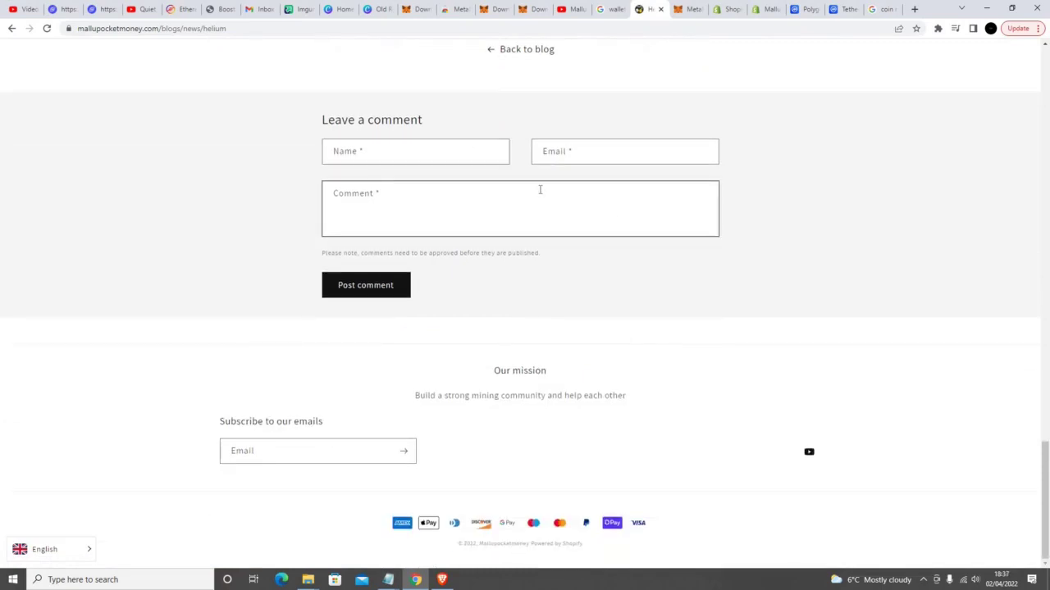
scroll(540, 190, "up", 6)
Step: Return to the MetaMask setup article and review its wallet installation steps and the Smart Chain and Polygon connection sections
left_click(498, 100)
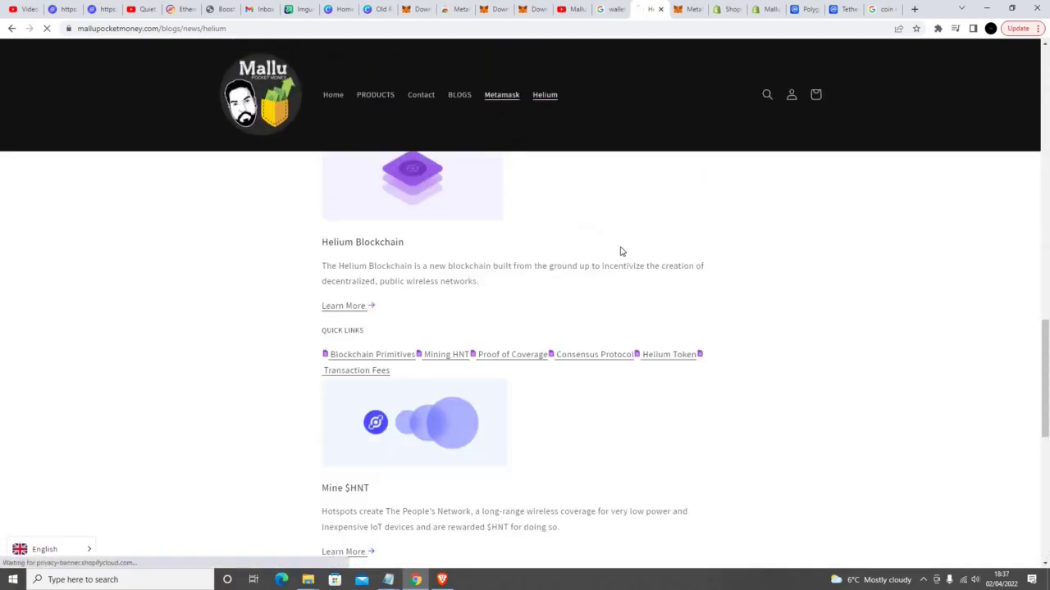
scroll(623, 252, "down", 10)
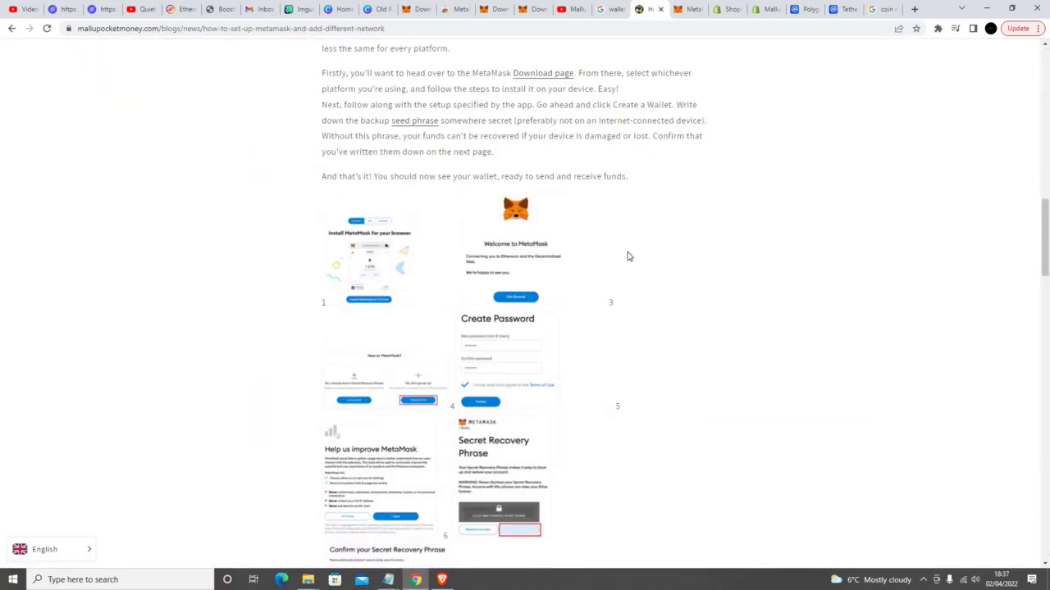
scroll(628, 255, "down", 10)
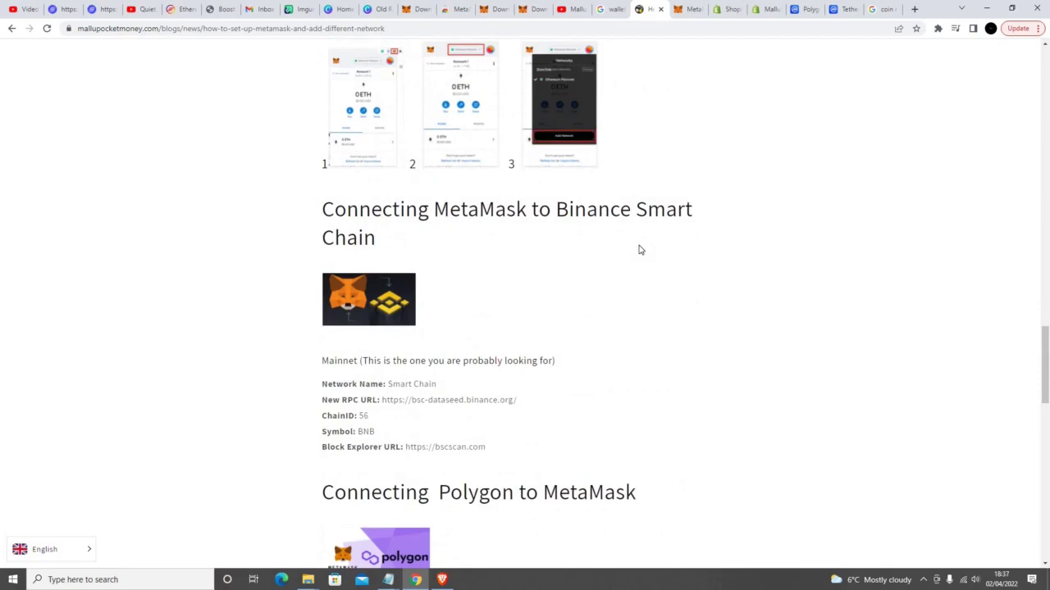
scroll(640, 250, "down", 7)
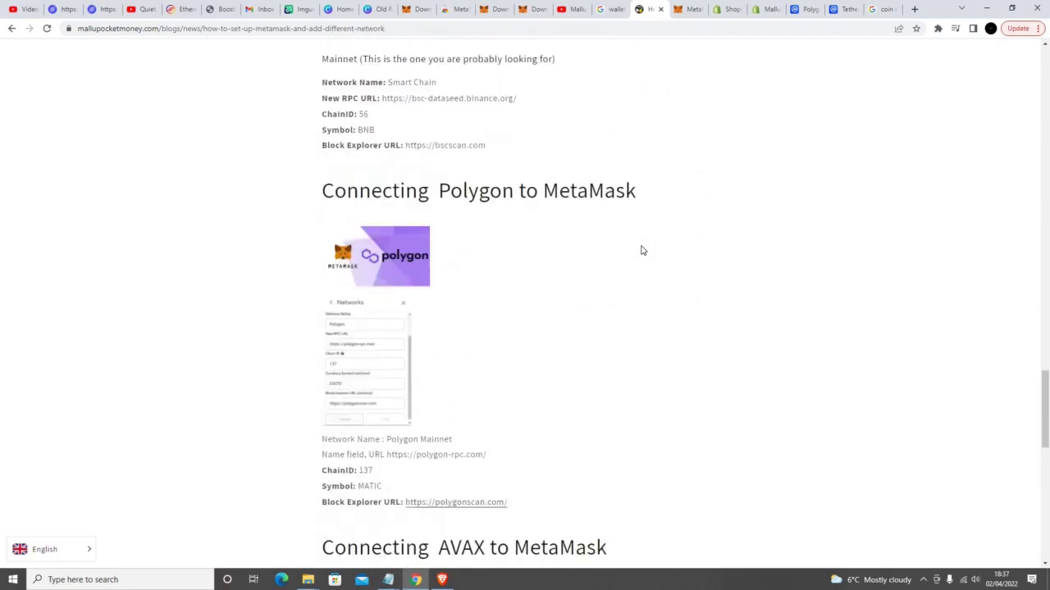
scroll(642, 251, "down", 2)
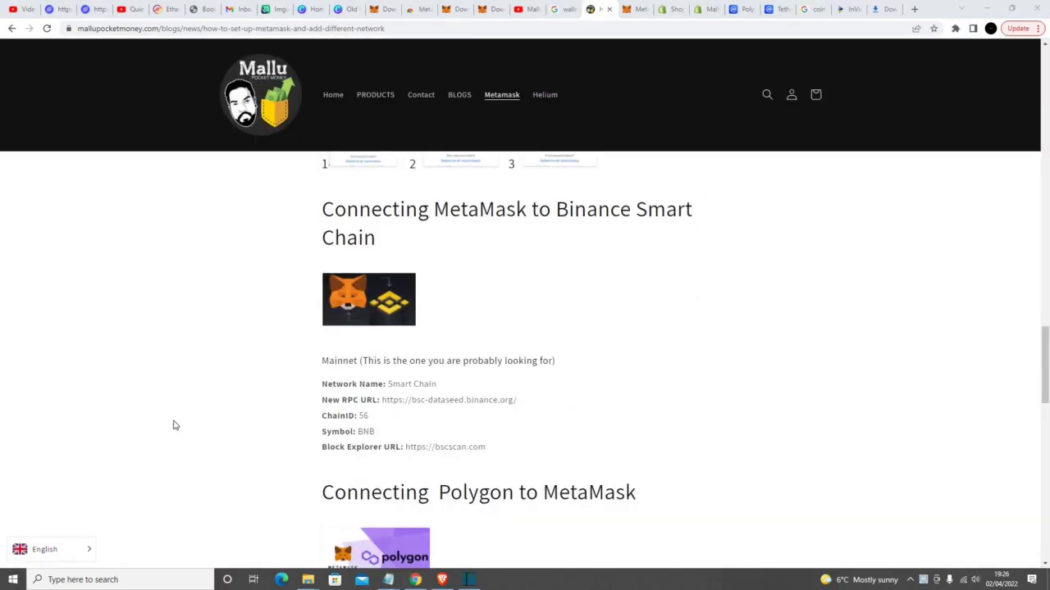